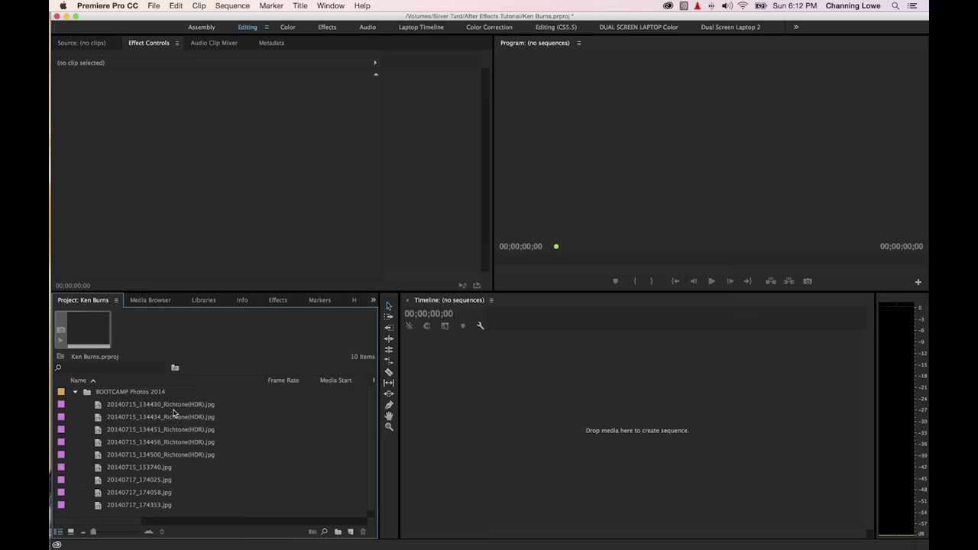
Check the frame size and duration of the first and third photos in the BOOTCAMP Photos 2014 bin.
{"action": "left_click", "coordinate": [169, 409]}
{"action": "left_click", "coordinate": [180, 430]}
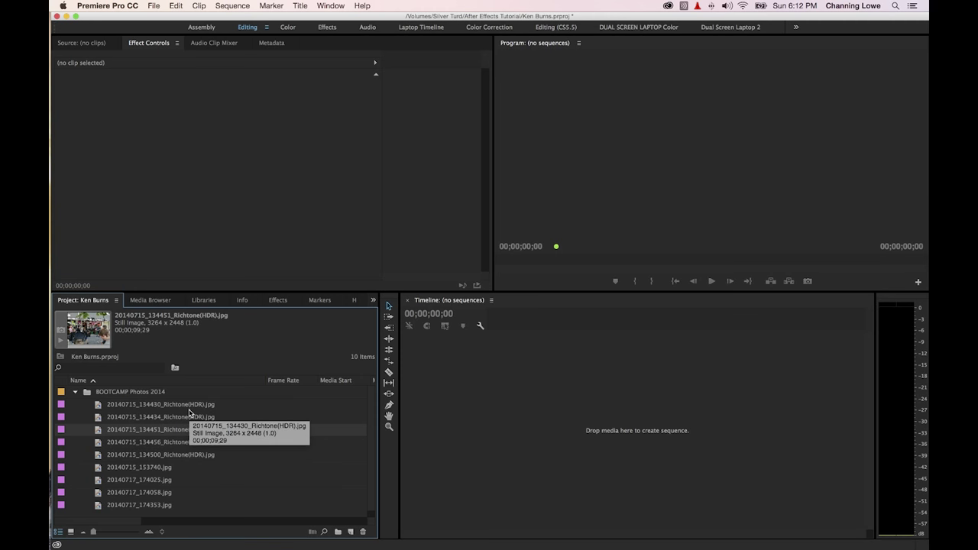
{"action": "left_click", "coordinate": [169, 406]}
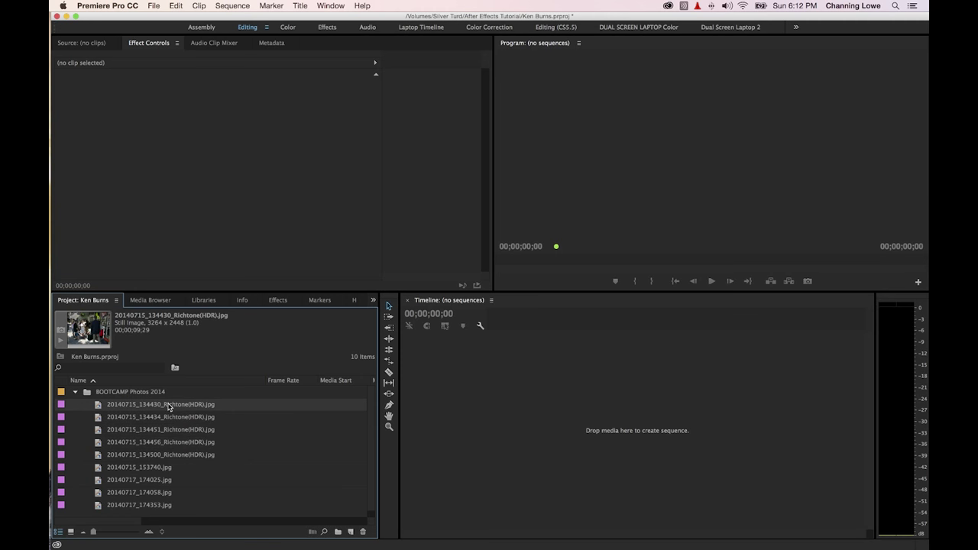
{"action": "left_click", "coordinate": [157, 433]}
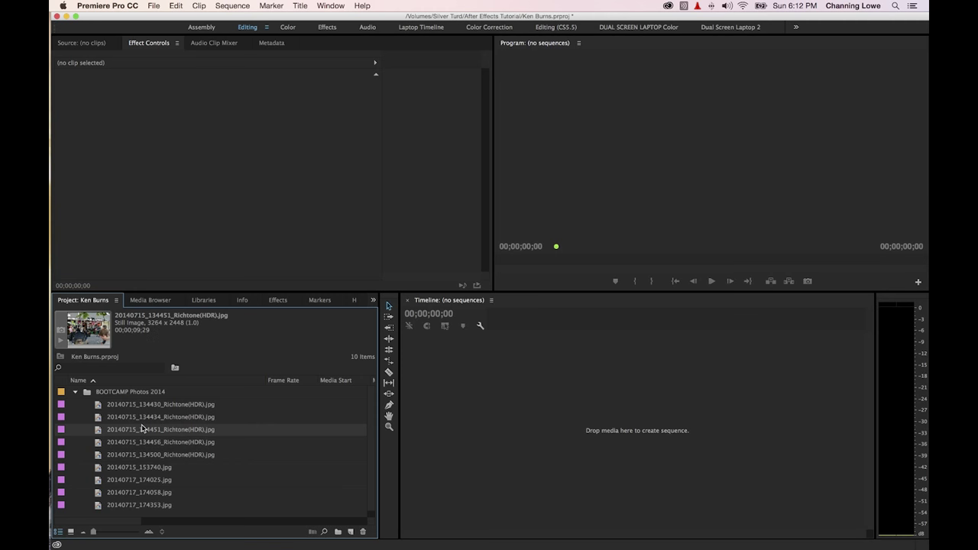
{"action": "left_click", "coordinate": [75, 393]}
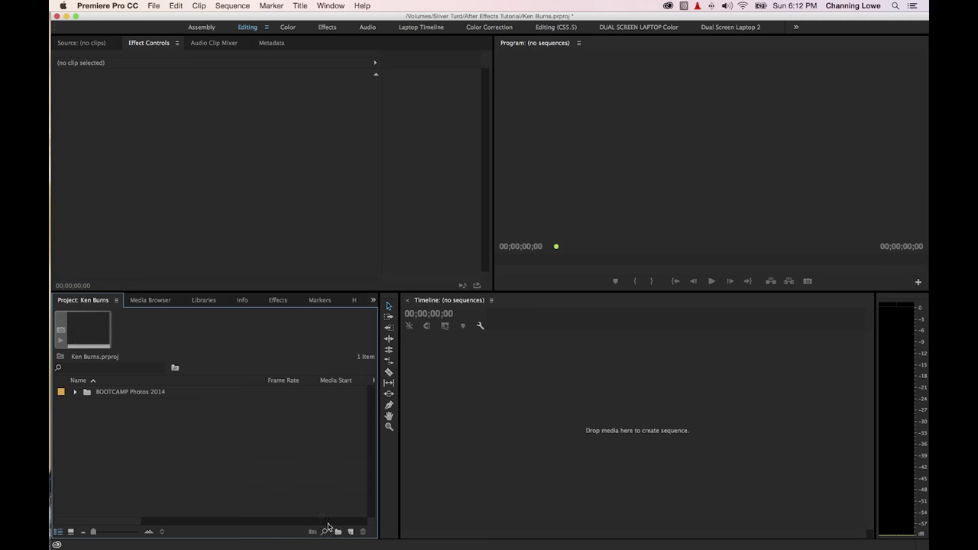
Create a new sequence named Sequence 01 with the DSLR 1080p24 preset.
{"action": "left_click", "coordinate": [350, 532]}
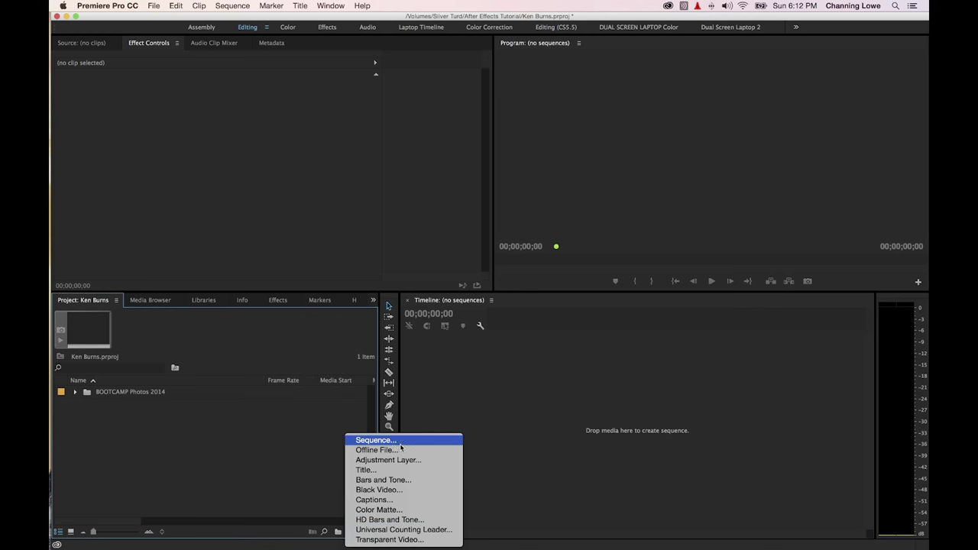
{"action": "left_click", "coordinate": [376, 440]}
{"action": "left_click", "coordinate": [370, 212]}
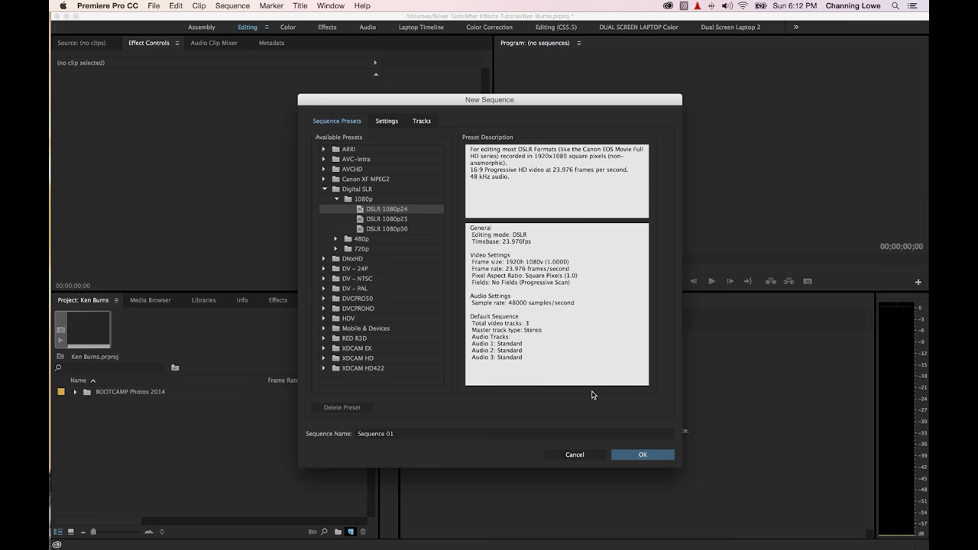
{"action": "left_click", "coordinate": [642, 454]}
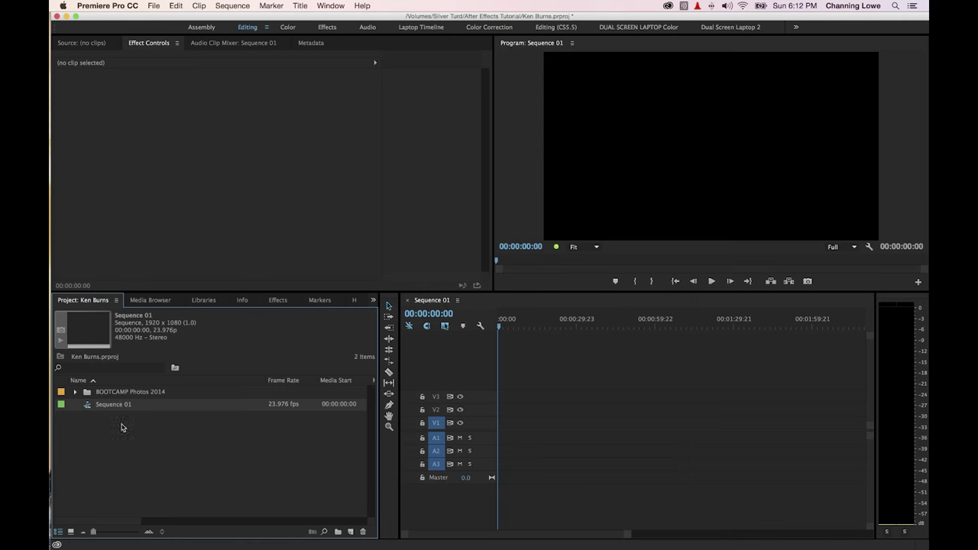
Open 20140715_134430_Richtone(HDR).jpg from the BOOTCAMP Photos 2014 bin in the Source monitor to check its duration.
{"action": "left_click", "coordinate": [74, 391]}
{"action": "left_click", "coordinate": [106, 403]}
{"action": "scroll", "coordinate": [118, 417], "scroll_direction": "down", "scroll_amount": 1}
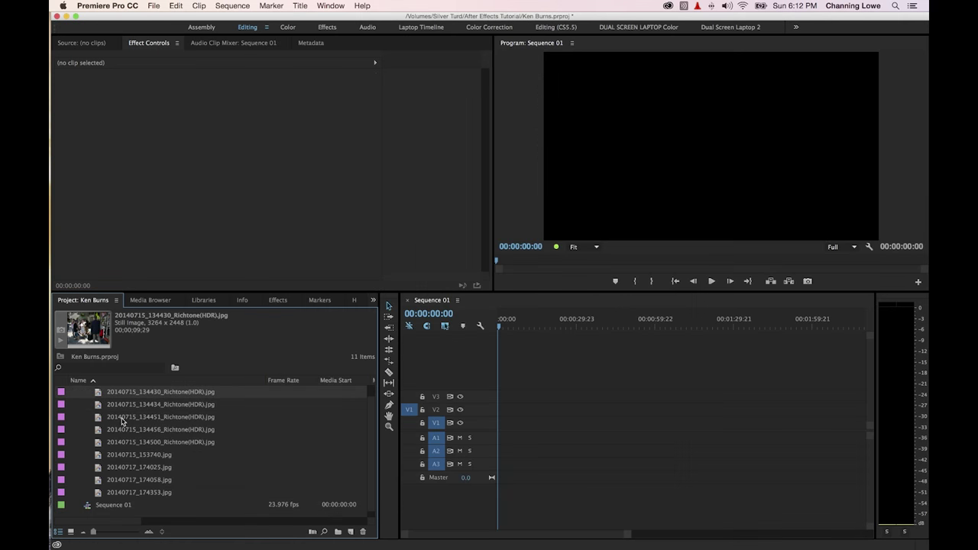
{"action": "scroll", "coordinate": [122, 420], "scroll_direction": "up", "scroll_amount": 1}
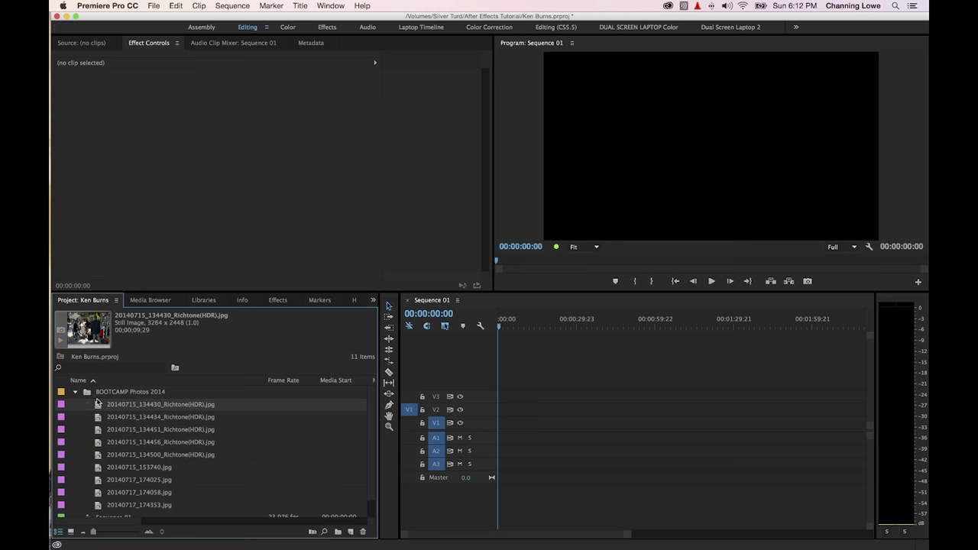
{"action": "left_click", "coordinate": [76, 392]}
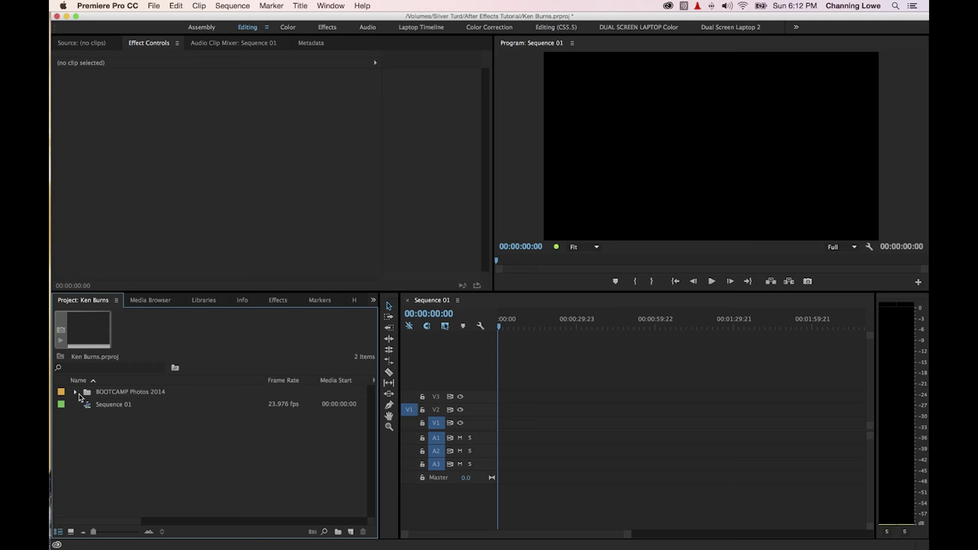
{"action": "left_click", "coordinate": [76, 392]}
{"action": "left_click", "coordinate": [101, 406]}
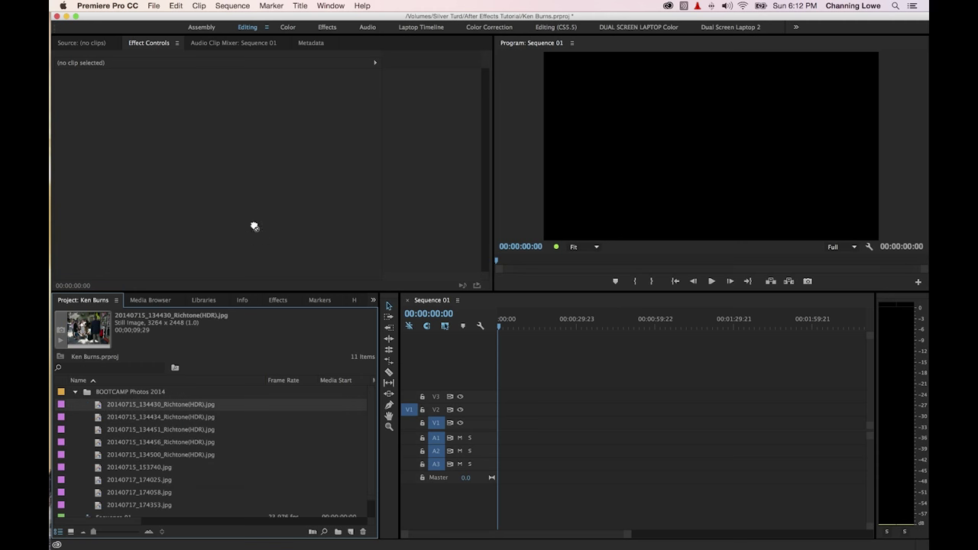
{"action": "left_click", "coordinate": [88, 43]}
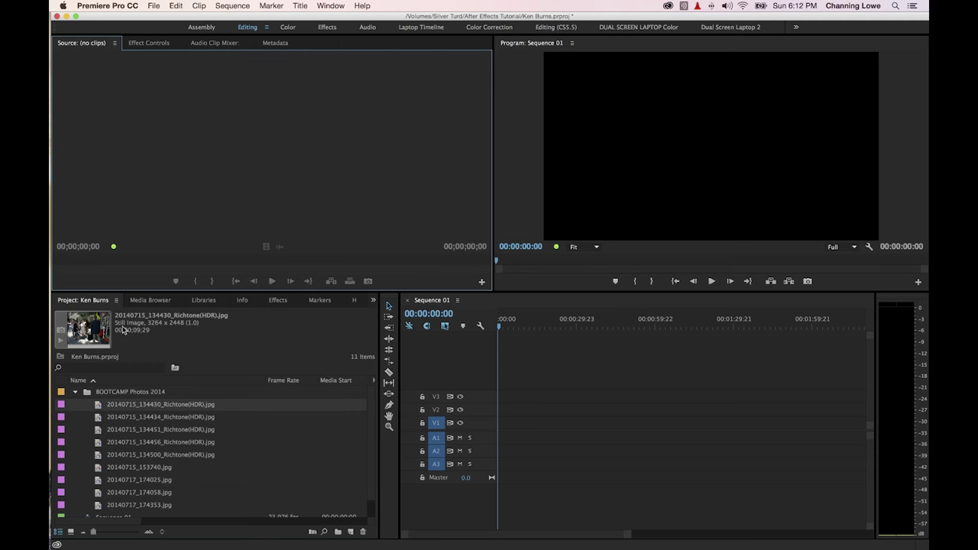
{"action": "double_click", "coordinate": [96, 407]}
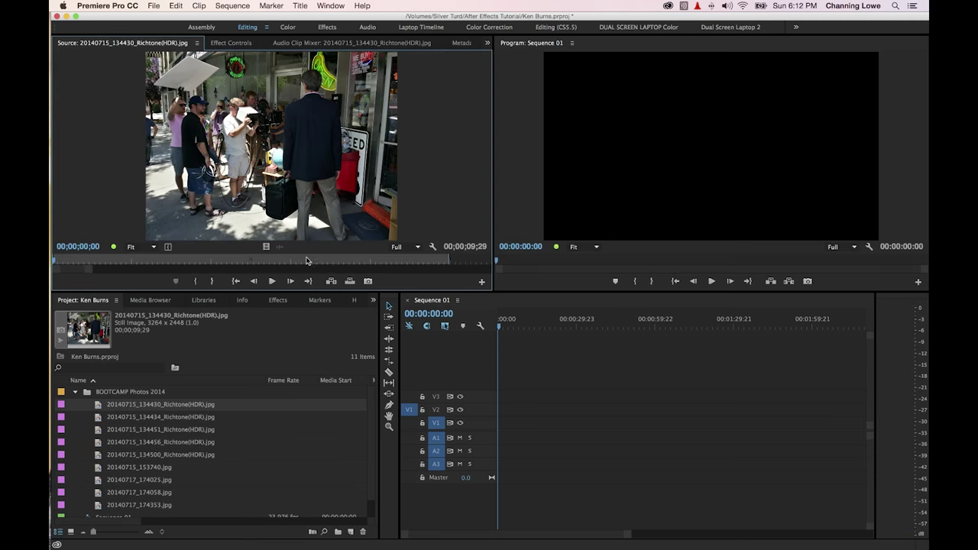
Set the Still Image Default Duration to 7 seconds in the General preferences.
{"action": "left_click", "coordinate": [75, 393]}
{"action": "left_click", "coordinate": [109, 5]}
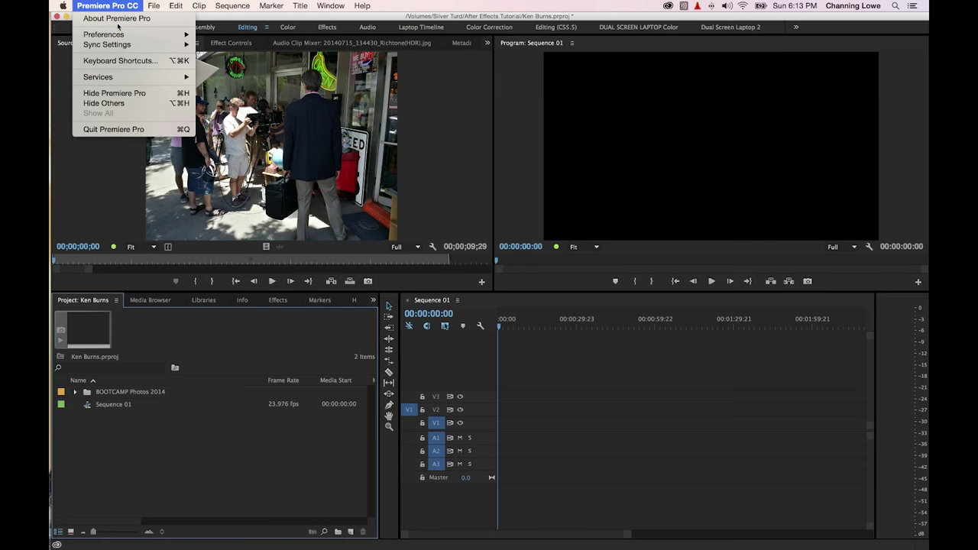
{"action": "mouse_move", "coordinate": [121, 35]}
{"action": "left_click", "coordinate": [231, 36]}
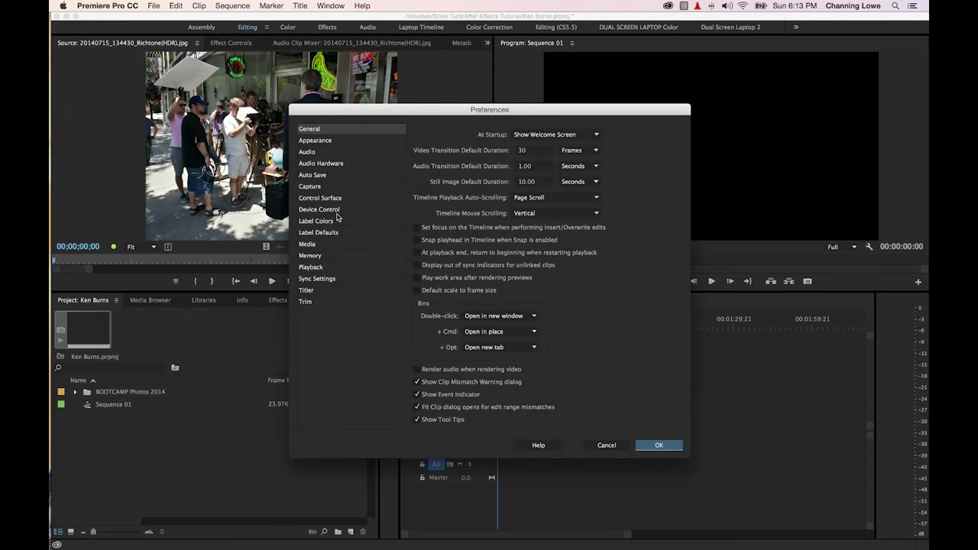
{"action": "left_click", "coordinate": [535, 183]}
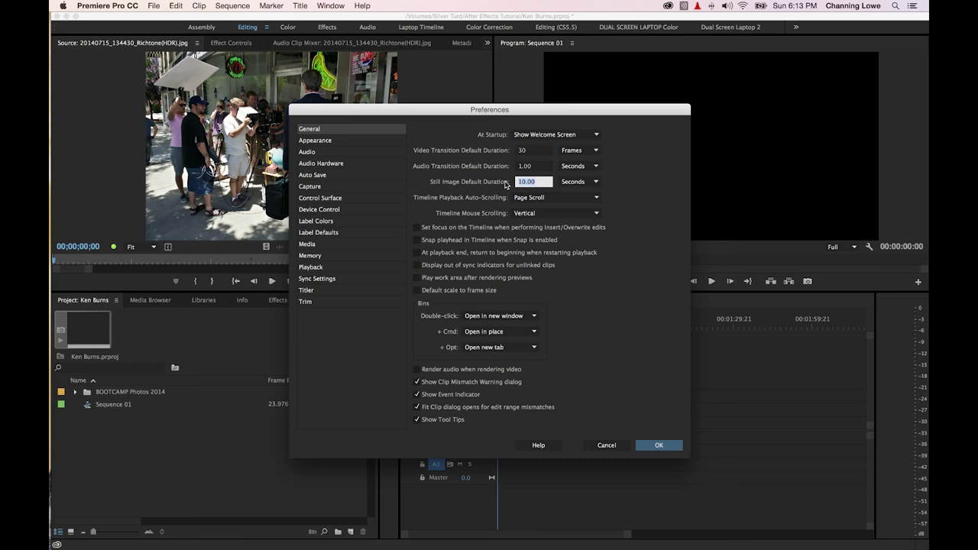
{"action": "type", "text": "7"}
{"action": "left_click", "coordinate": [612, 314]}
{"action": "left_click", "coordinate": [658, 445]}
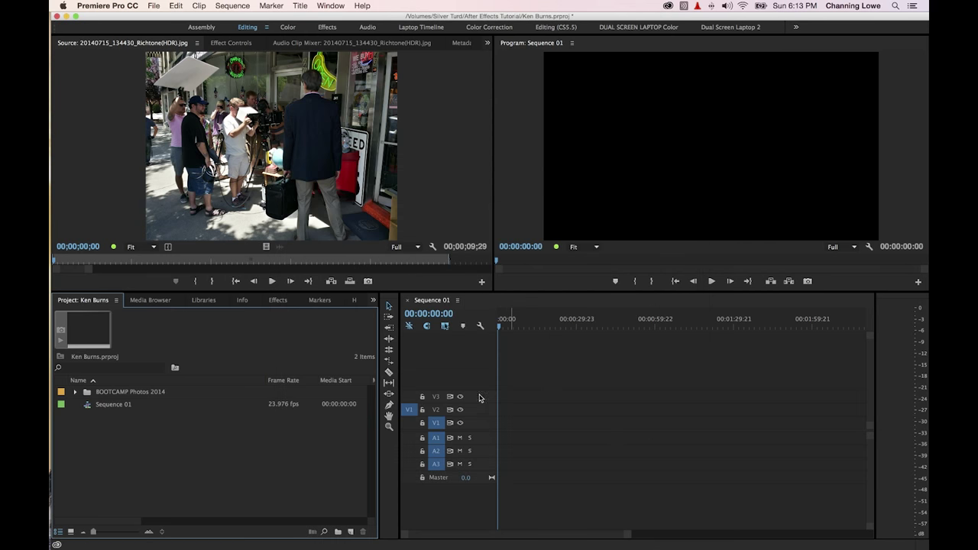
Delete the BOOTCAMP Photos 2014 bin and reimport the BOOTCAMP Photos 2014 folder from Finder into the project.
{"action": "left_click", "coordinate": [125, 392]}
{"action": "key", "text": "Delete"}
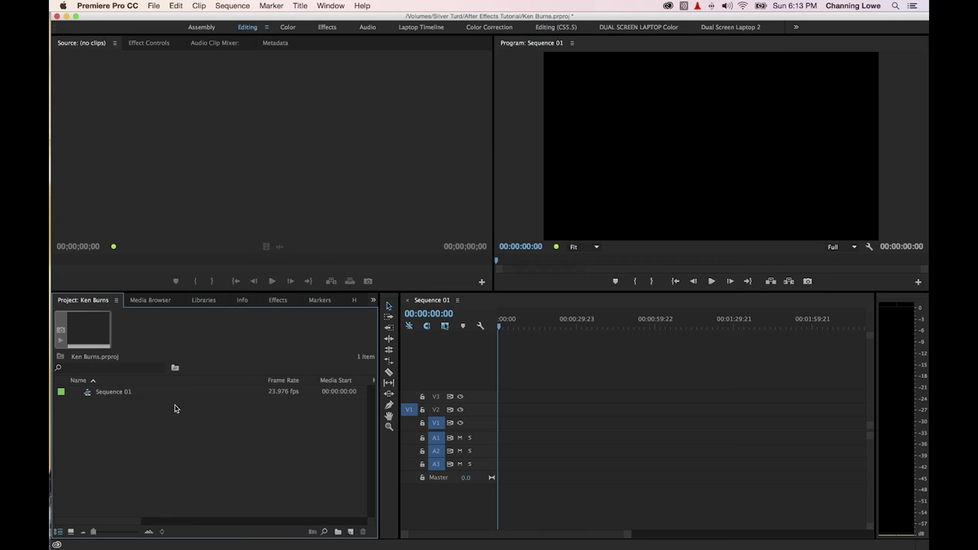
{"action": "key", "text": "super+Tab"}
{"action": "key", "text": "super+Tab"}
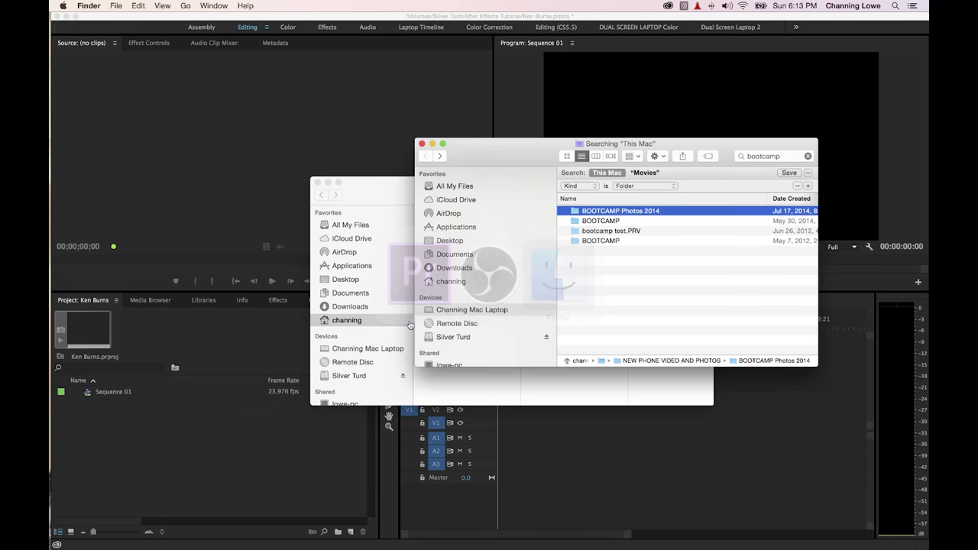
{"action": "left_click_drag", "start_coordinate": [576, 213], "coordinate": [153, 453]}
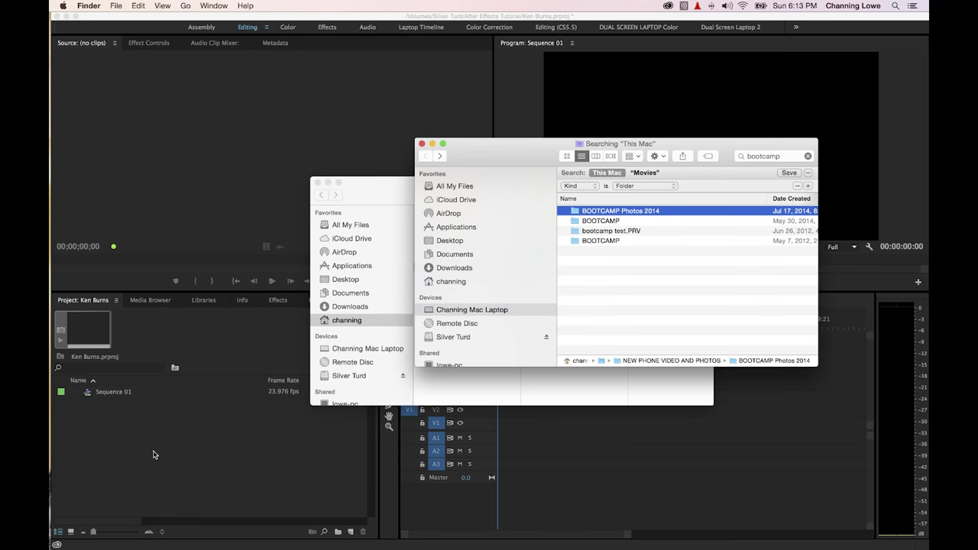
Check the reimported photos' duration and place the whole BOOTCAMP Photos 2014 bin on Video 1 at the sequence start.
{"action": "left_click", "coordinate": [75, 392]}
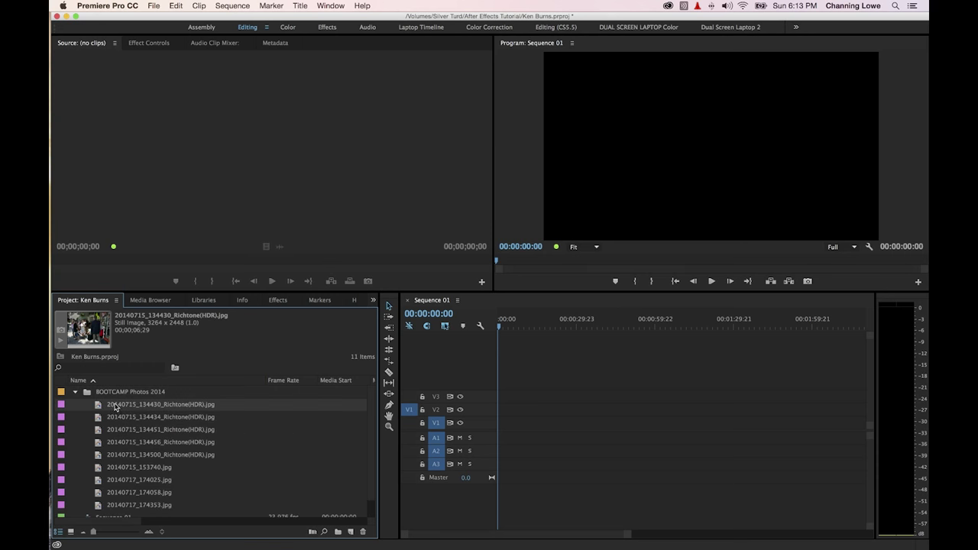
{"action": "left_click", "coordinate": [75, 391]}
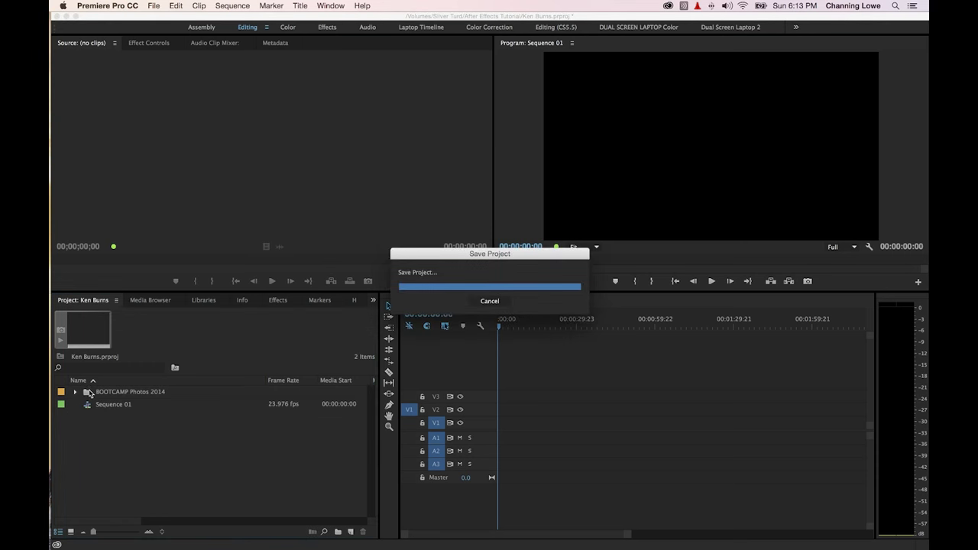
{"action": "left_click_drag", "start_coordinate": [96, 393], "coordinate": [474, 422]}
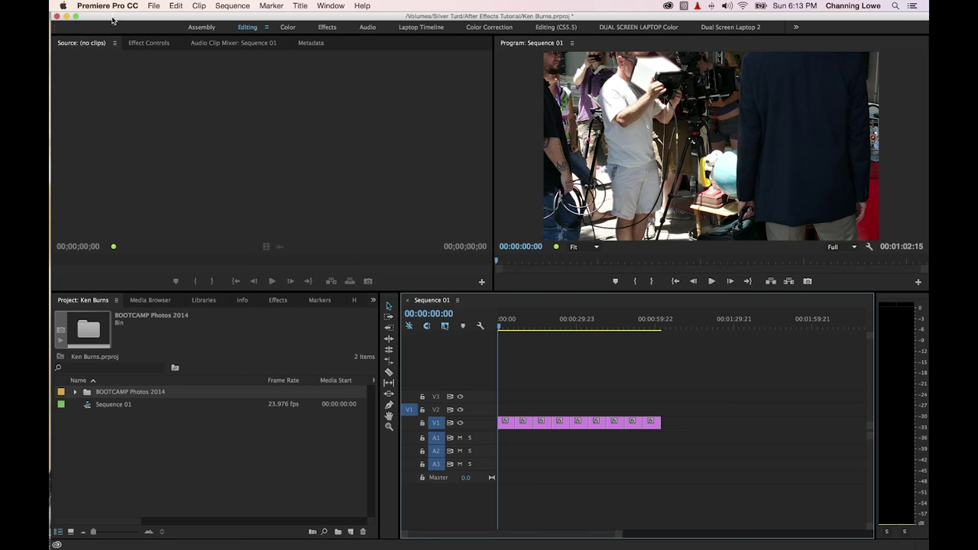
Review the General preferences and close them without changing anything.
{"action": "left_click", "coordinate": [112, 8]}
{"action": "mouse_move", "coordinate": [129, 35]}
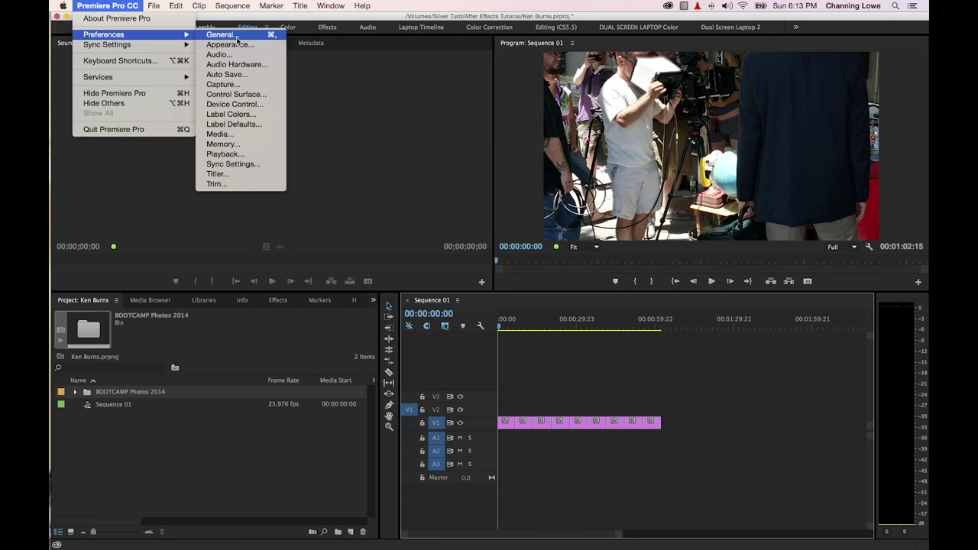
{"action": "left_click", "coordinate": [222, 35]}
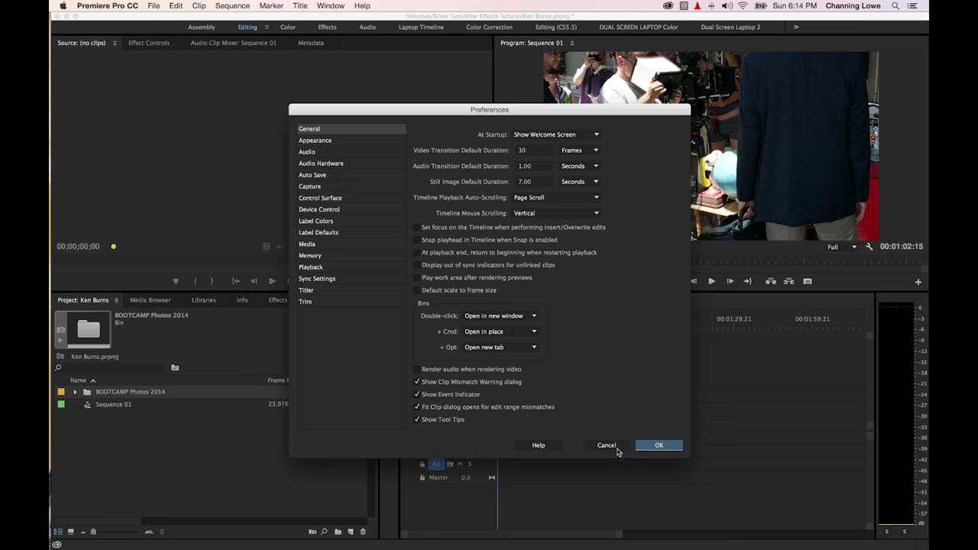
{"action": "left_click", "coordinate": [614, 450]}
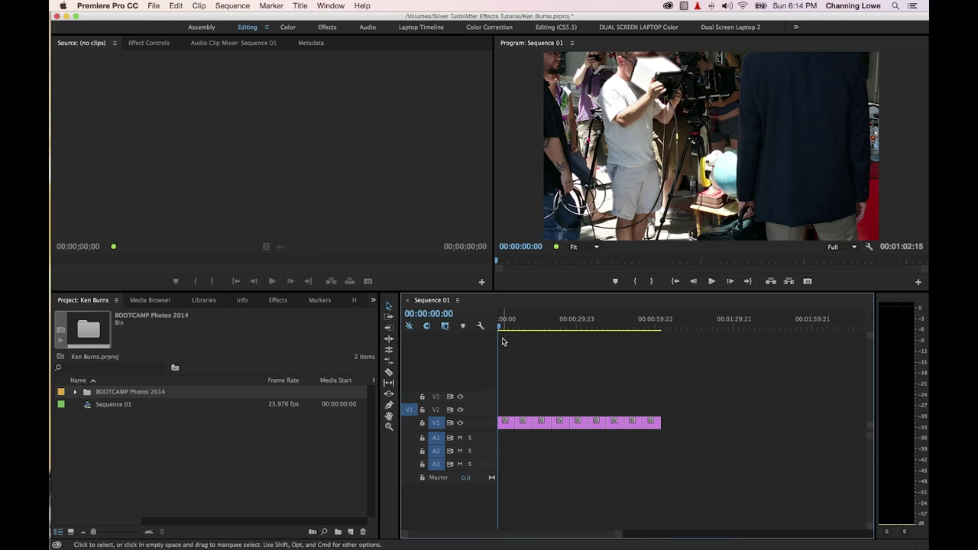
Expand the timeline tracks and zoom in on the timeline so the photo clips show their thumbnails.
{"action": "left_click_drag", "start_coordinate": [503, 334], "coordinate": [493, 330]}
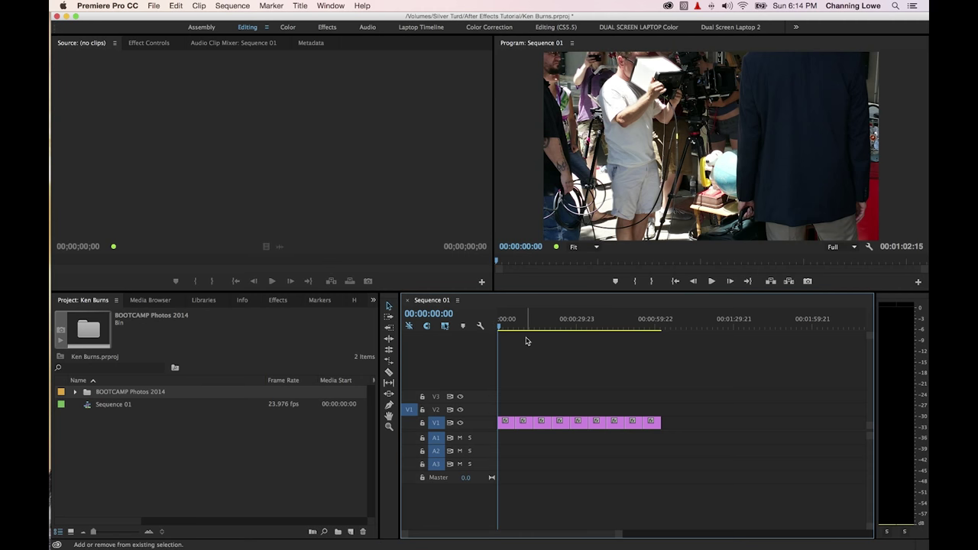
{"action": "key", "text": "shift+equal"}
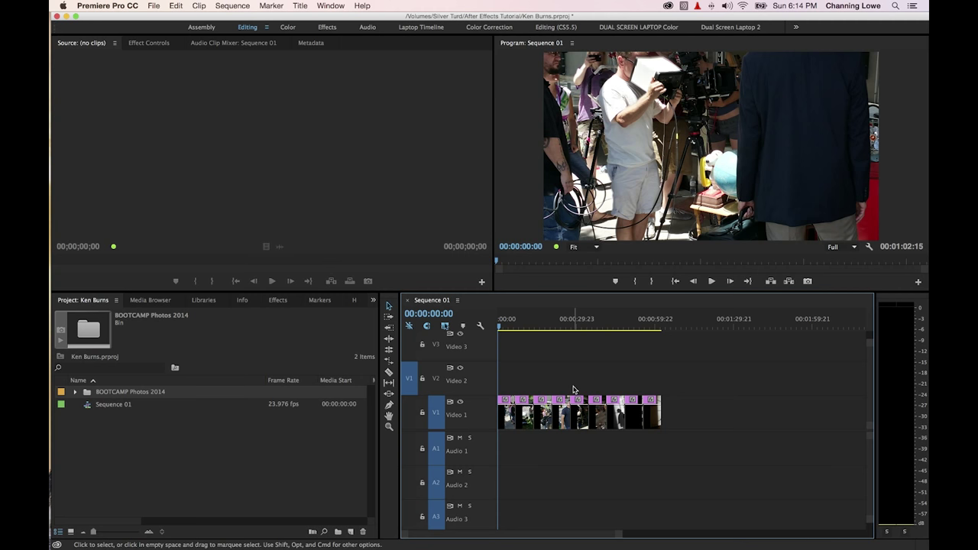
{"action": "key", "text": "equal"}
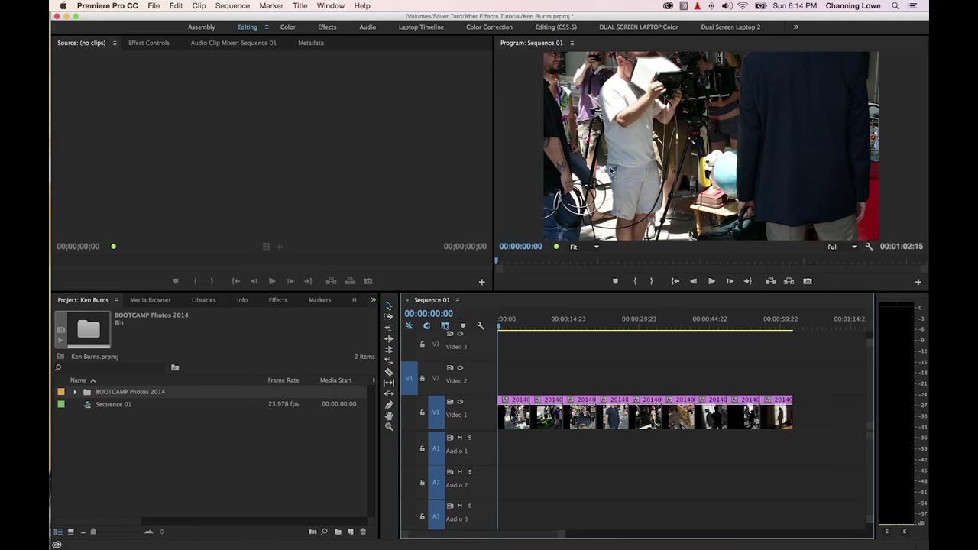
Open 20140715_134430_Richtone(HDR).jpg in the Source monitor to compare its full frame with the cropped sequence view.
{"action": "left_click", "coordinate": [75, 392]}
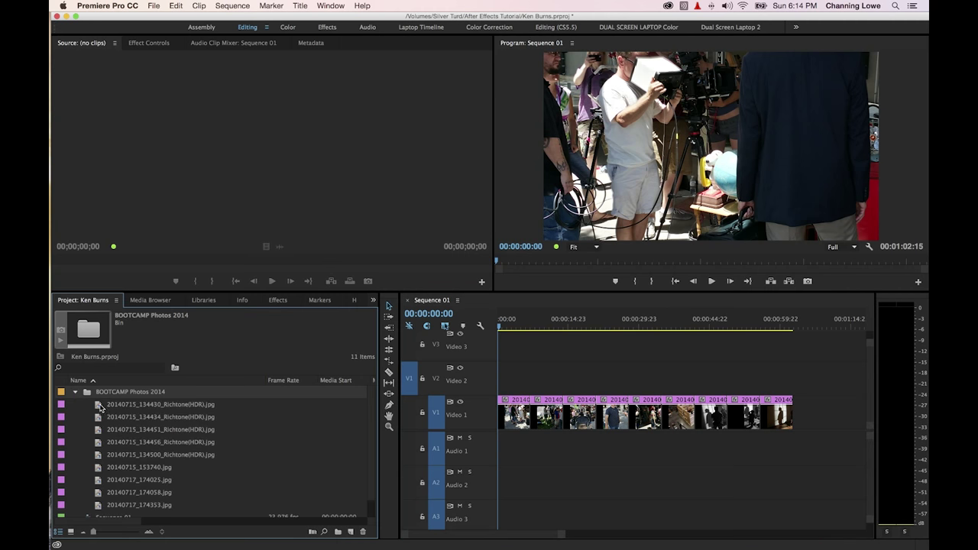
{"action": "double_click", "coordinate": [157, 404]}
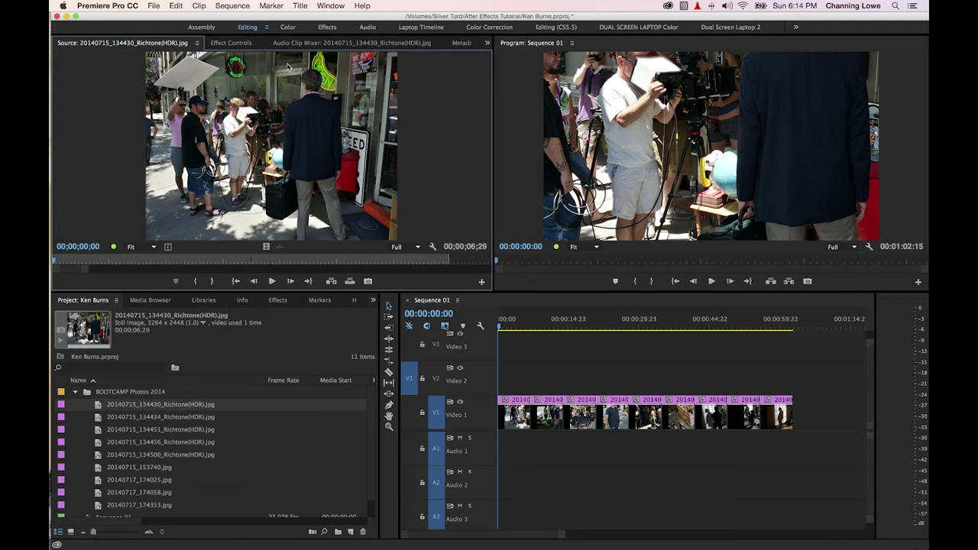
{"action": "key", "text": "Right"}
View the Program monitor at 25% and select the first clip's Motion effect to show the photo's full bounds.
{"action": "left_click", "coordinate": [590, 249]}
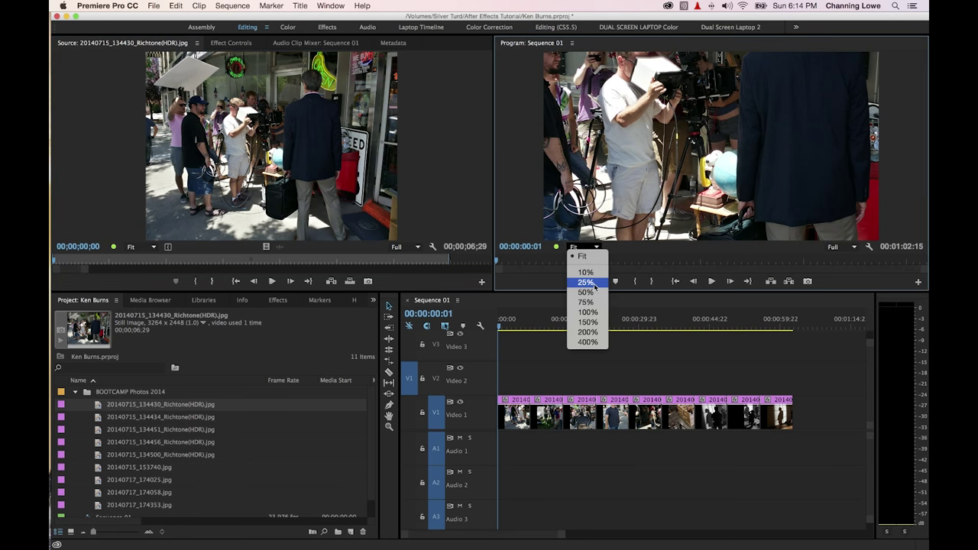
{"action": "left_click", "coordinate": [595, 283]}
{"action": "left_click", "coordinate": [232, 43]}
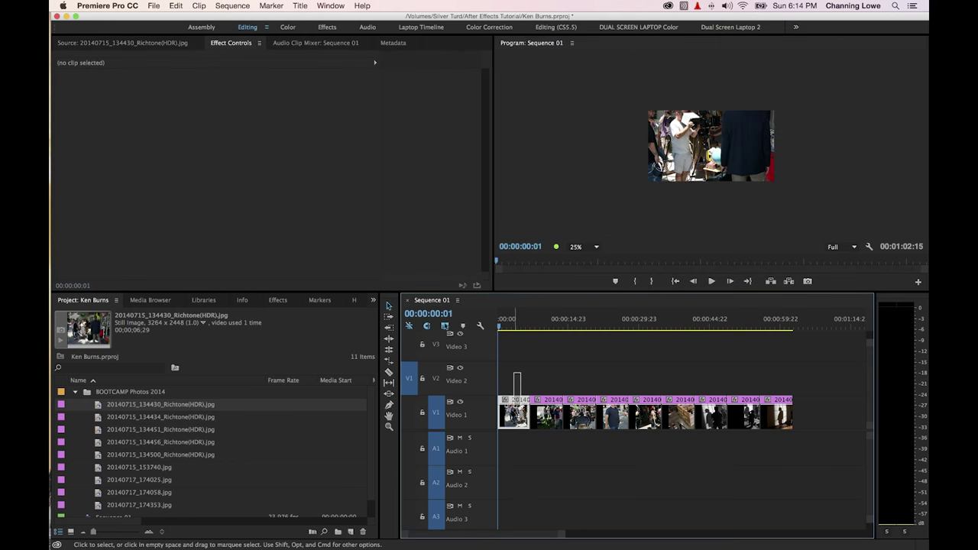
{"action": "left_click", "coordinate": [517, 413]}
{"action": "left_click", "coordinate": [84, 85]}
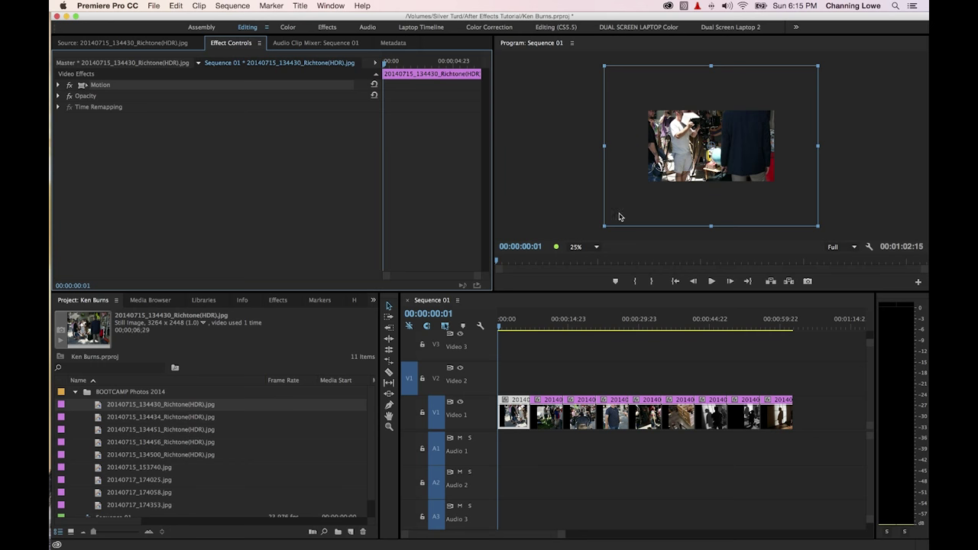
Set the Program monitor zoom back to Fit and return the playhead to the start of the sequence.
{"action": "left_click", "coordinate": [587, 260]}
{"action": "left_click", "coordinate": [596, 247]}
{"action": "left_click", "coordinate": [598, 261]}
{"action": "left_click", "coordinate": [498, 327]}
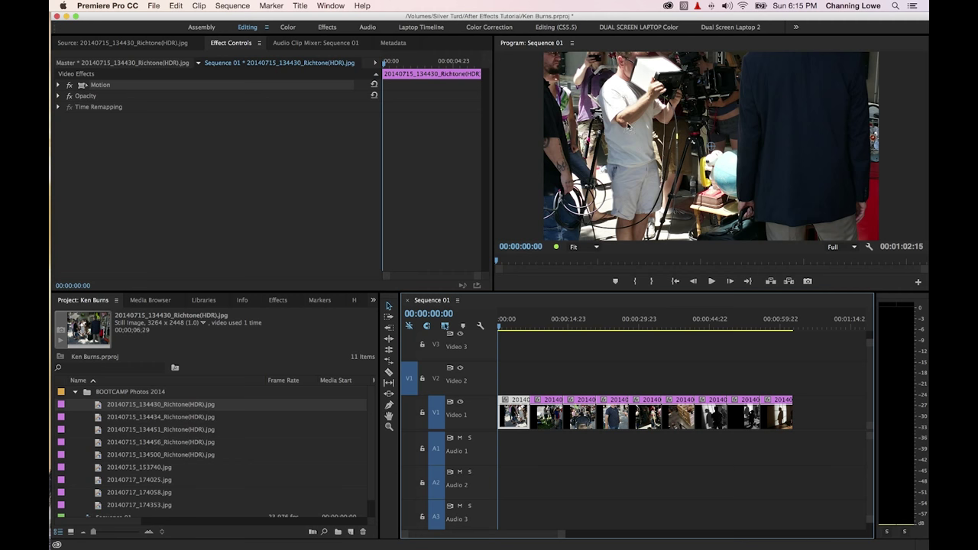
Set the first photo clip's Scale to 61 and its Position to 957, 606 to frame the film crew.
{"action": "key", "text": "Right"}
{"action": "key", "text": "Right"}
{"action": "key", "text": "Right"}
{"action": "key", "text": "Right"}
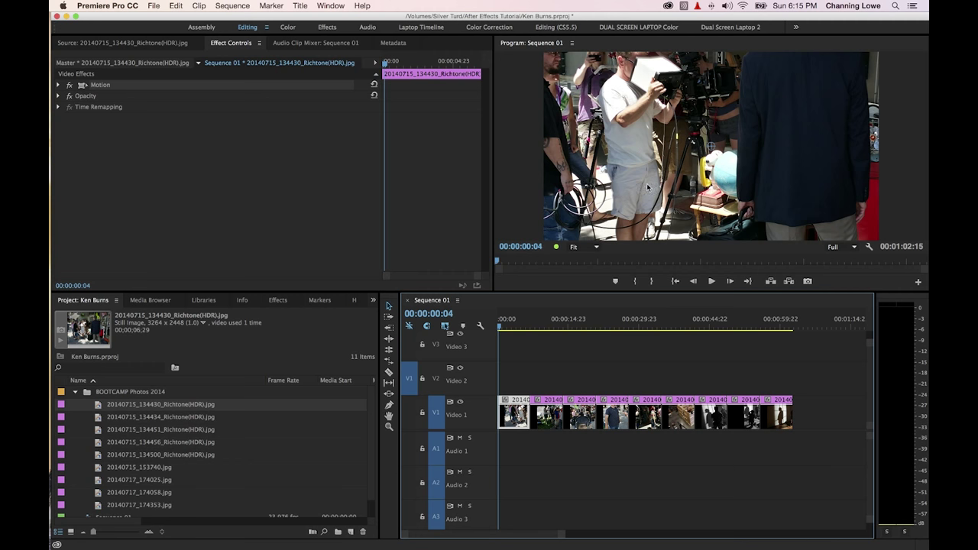
{"action": "left_click", "coordinate": [59, 84]}
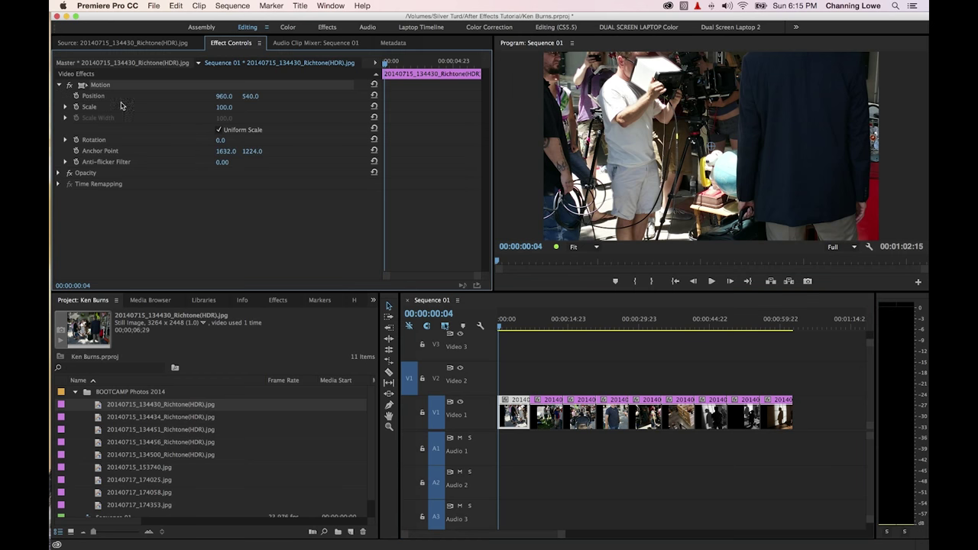
{"action": "left_click_drag", "start_coordinate": [223, 107], "coordinate": [194, 107]}
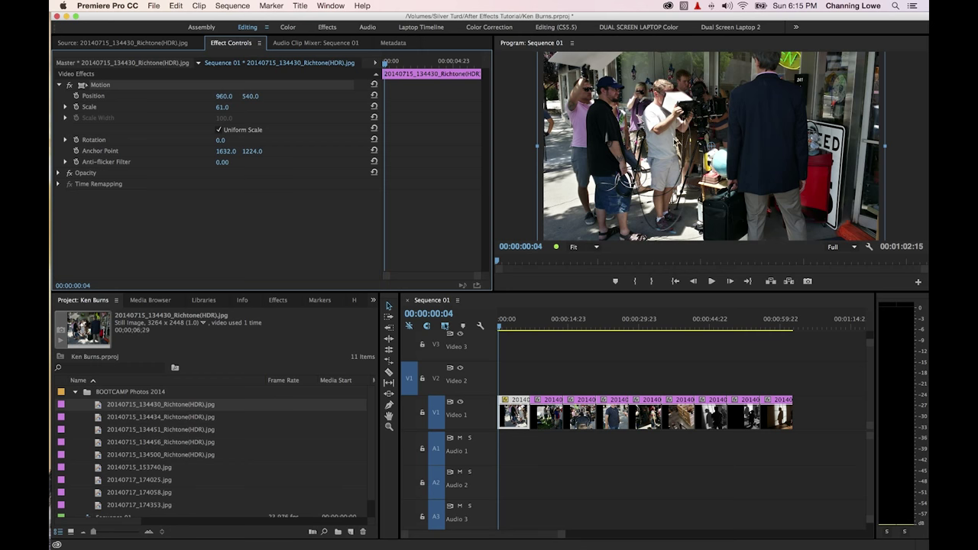
{"action": "mouse_move", "coordinate": [632, 112]}
{"action": "left_mouse_down"}
{"action": "mouse_move", "coordinate": [632, 125]}
{"action": "mouse_move", "coordinate": [634, 111]}
{"action": "left_mouse_up"}
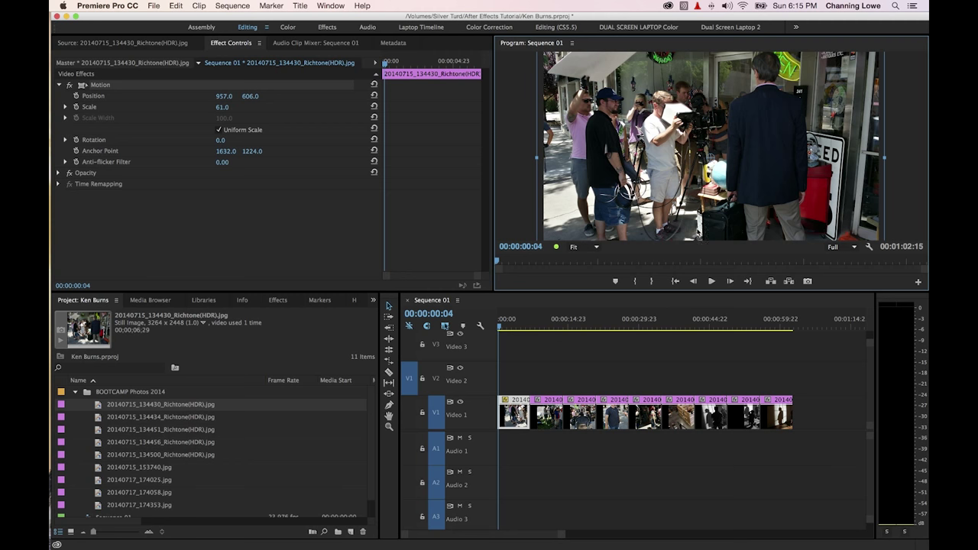
Add a Cross Dissolve at the start of the first photo clip and play the fade-in.
{"action": "left_click", "coordinate": [493, 317]}
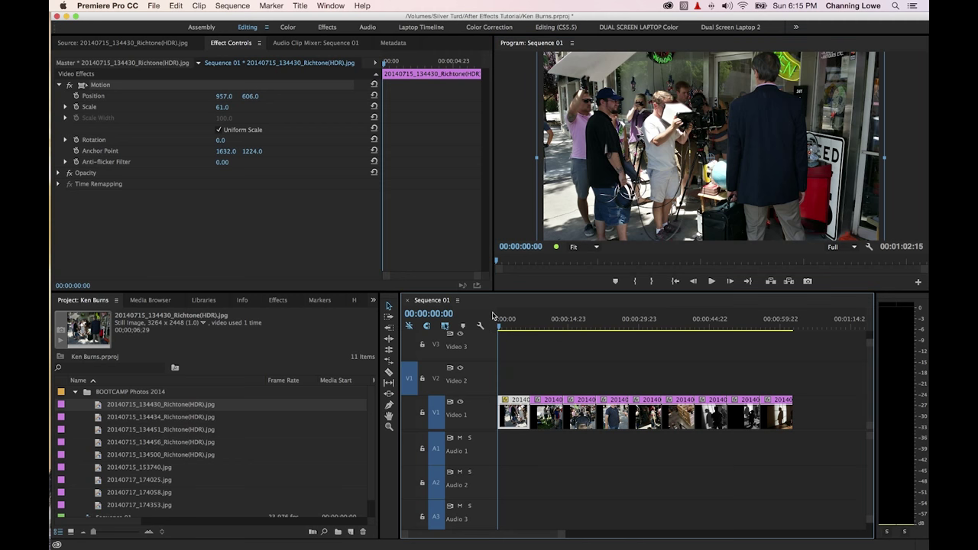
{"action": "key", "text": "="}
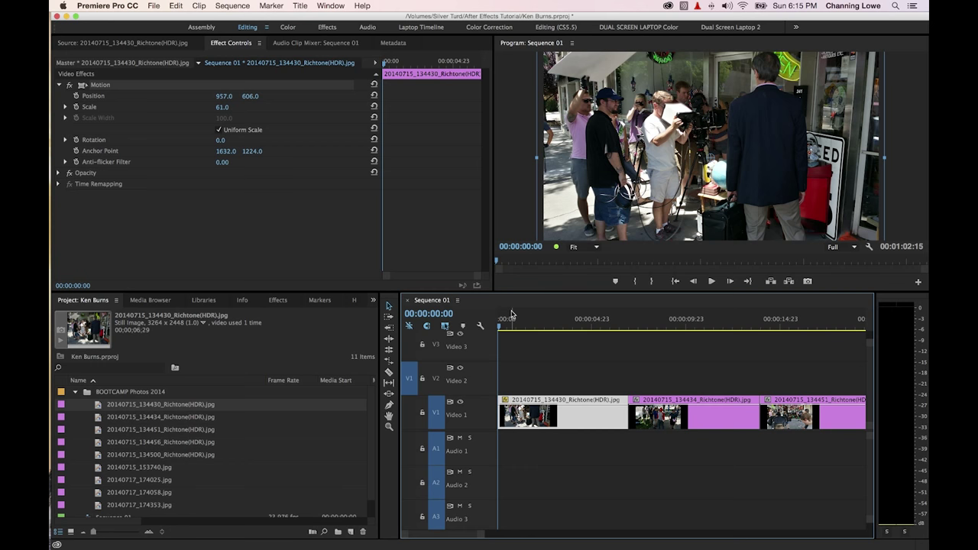
{"action": "key", "text": "ctrl+d"}
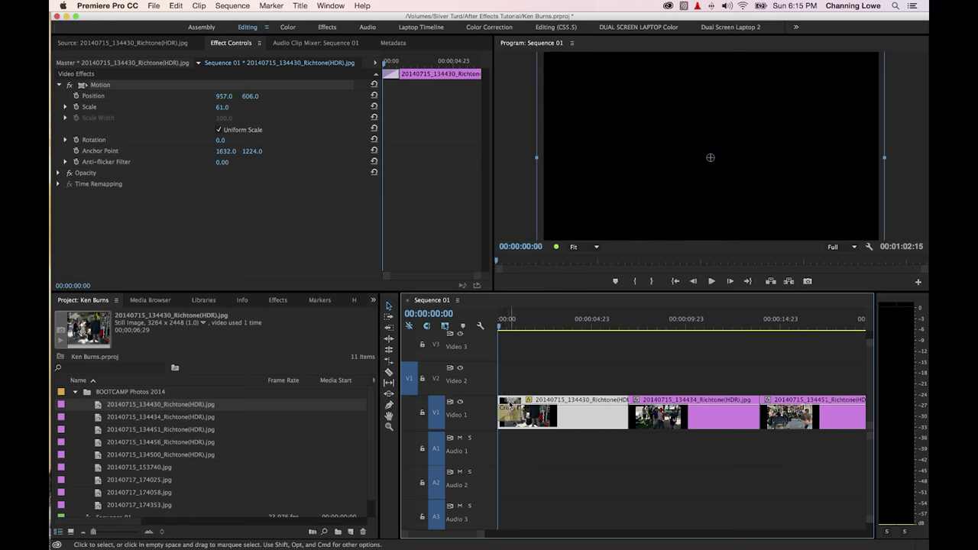
{"action": "key", "text": "space"}
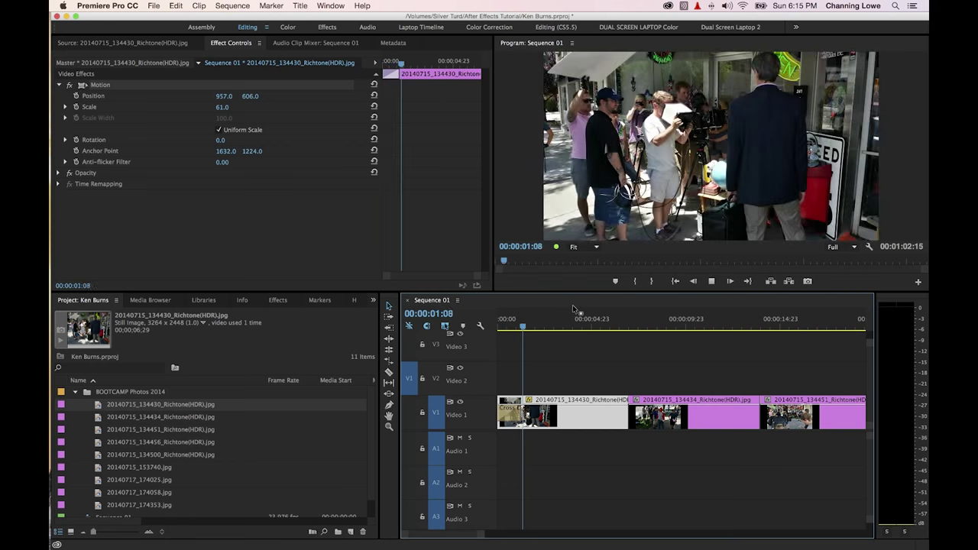
Add a Cross Dissolve at the cut between the first and second photo clips and play through it.
{"action": "left_click", "coordinate": [593, 326]}
{"action": "left_click_drag", "start_coordinate": [593, 329], "coordinate": [616, 329]}
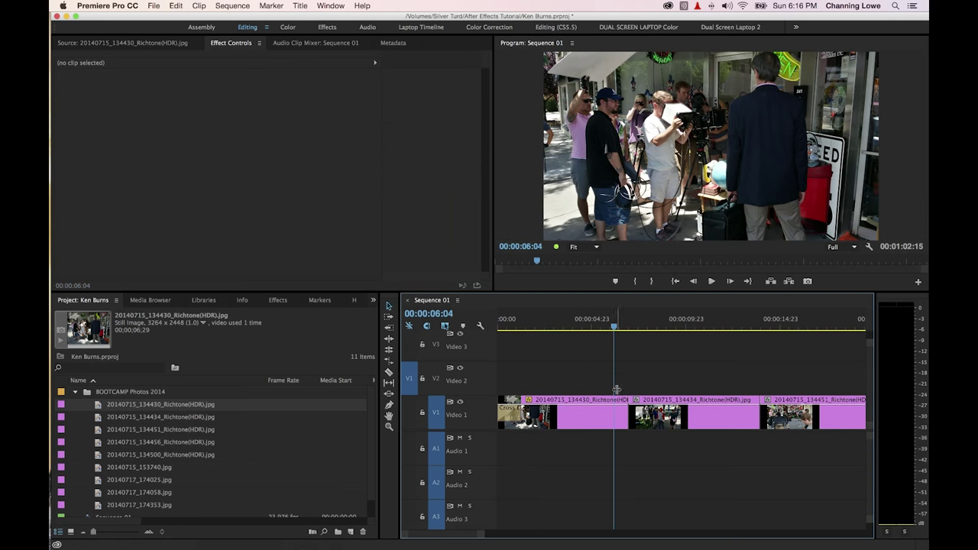
{"action": "key", "text": "Down"}
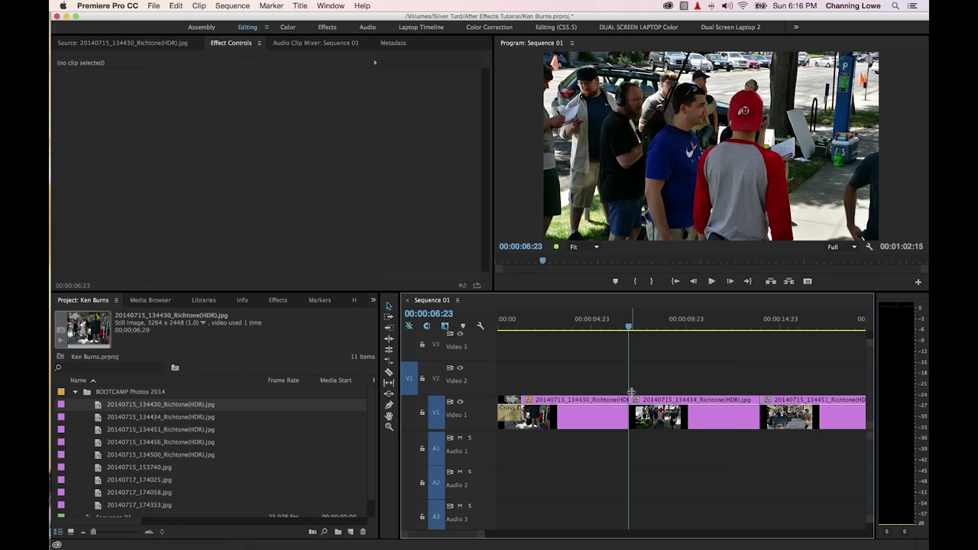
{"action": "key", "text": "super+d"}
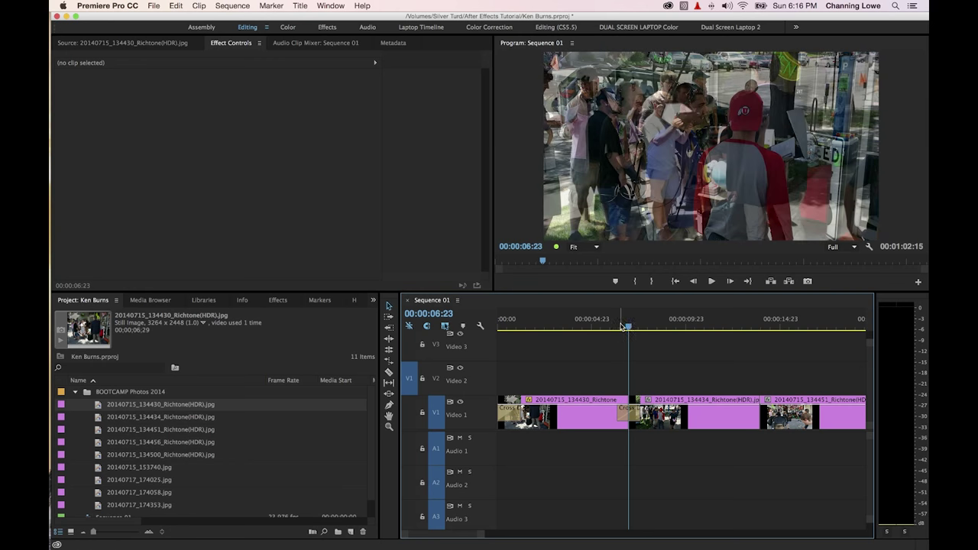
{"action": "left_click", "coordinate": [605, 326]}
{"action": "key", "text": "space"}
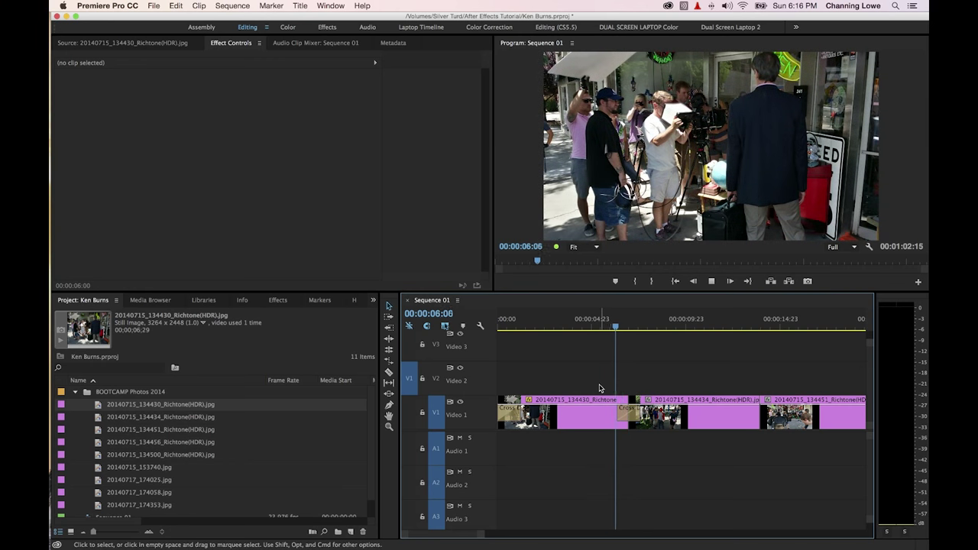
{"action": "key", "text": "space"}
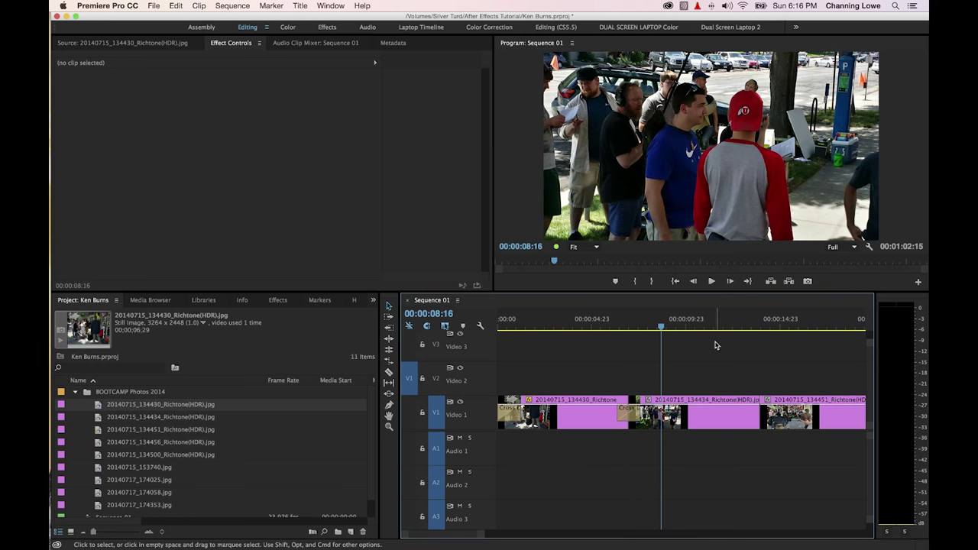
Apply the default Cross Dissolve to the second through last photo clips at once and play the result.
{"action": "key", "text": "Down"}
{"action": "key", "text": "minus"}
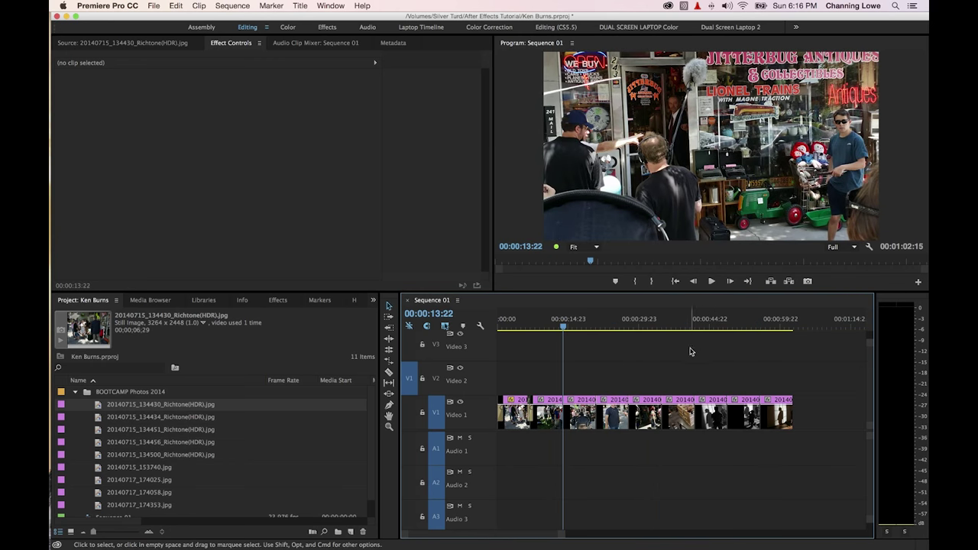
{"action": "left_click_drag", "start_coordinate": [807, 375], "coordinate": [538, 419]}
{"action": "key", "text": "shift+d"}
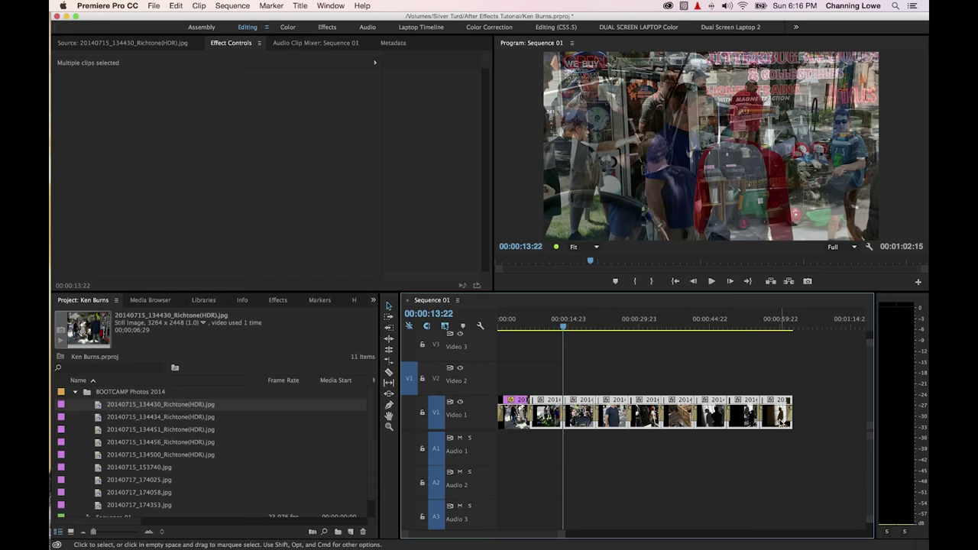
{"action": "key", "text": "space"}
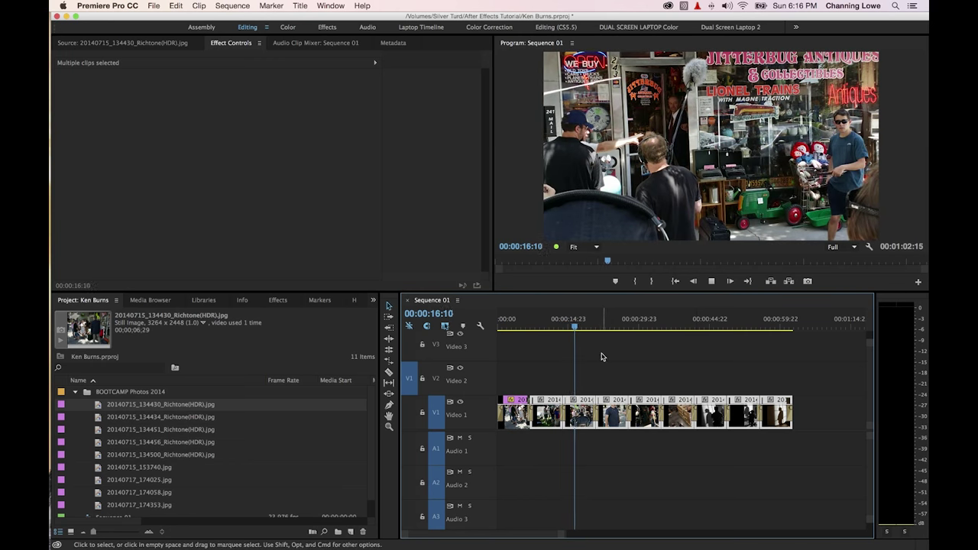
Compare the Motion settings of the first and second photo clips.
{"action": "left_click", "coordinate": [501, 325]}
{"action": "left_click", "coordinate": [516, 329]}
{"action": "key", "text": "super+shift+a"}
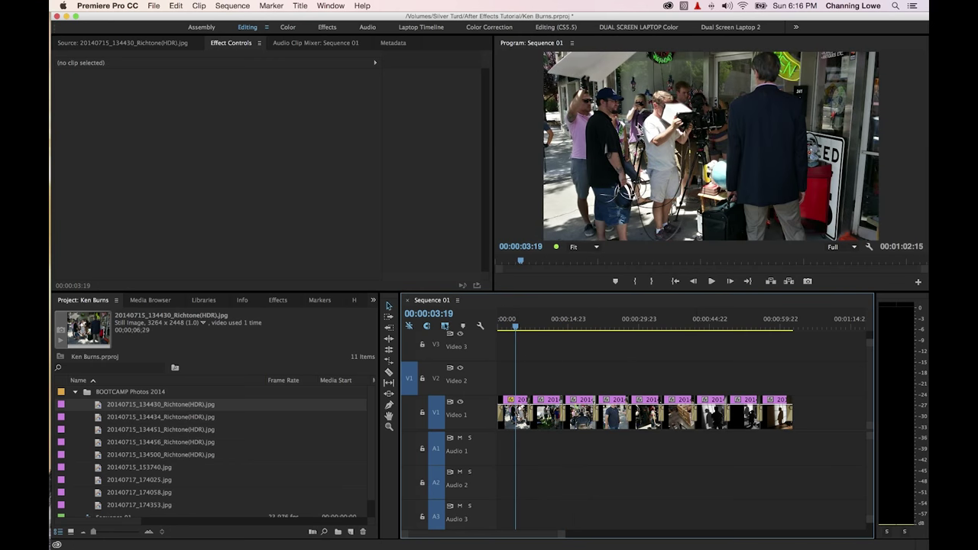
{"action": "left_click", "coordinate": [524, 398]}
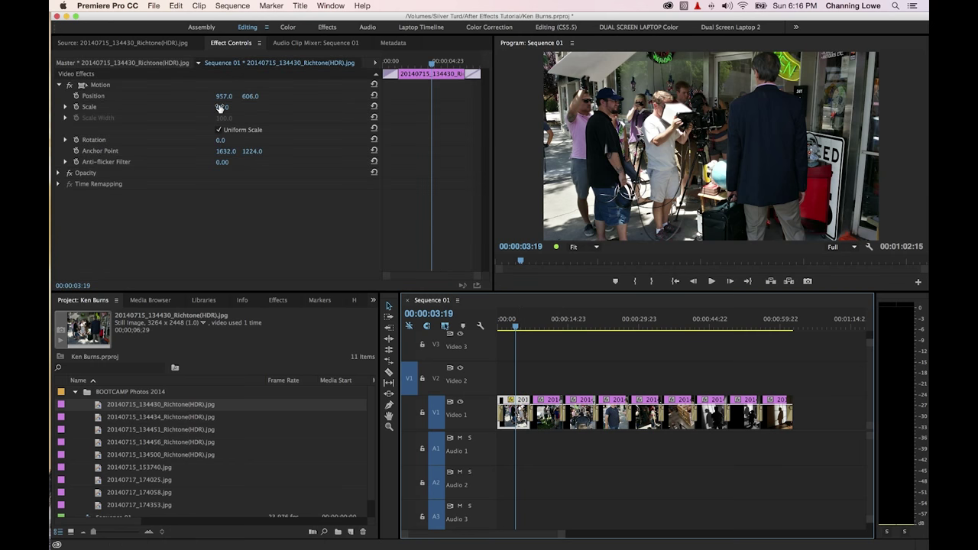
{"action": "left_click", "coordinate": [552, 327]}
{"action": "left_click", "coordinate": [547, 413]}
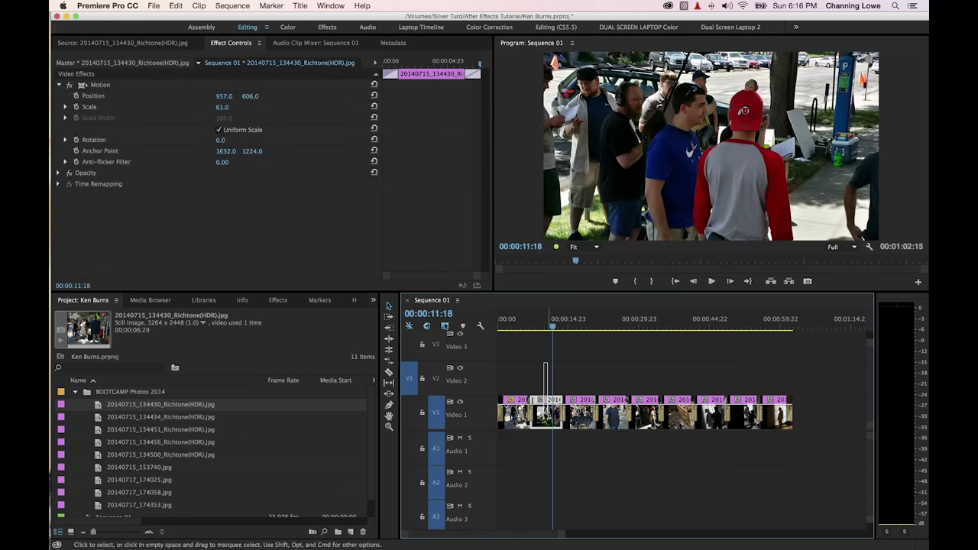
{"action": "left_click", "coordinate": [58, 84]}
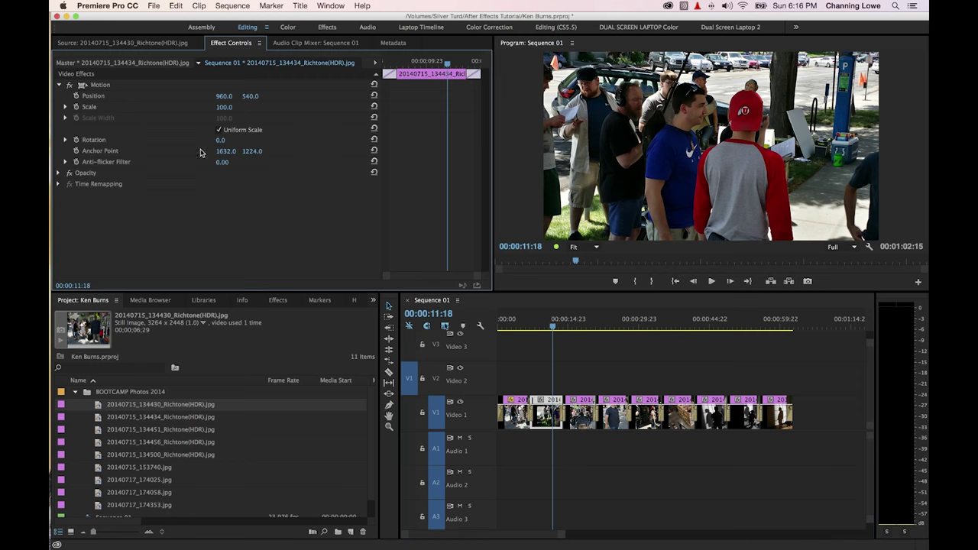
Copy the first photo clip and paste its Motion attributes onto all the other photo clips, keeping Scale Attribute Times on.
{"action": "left_click", "coordinate": [519, 374]}
{"action": "left_click", "coordinate": [506, 327]}
{"action": "left_click", "coordinate": [519, 398]}
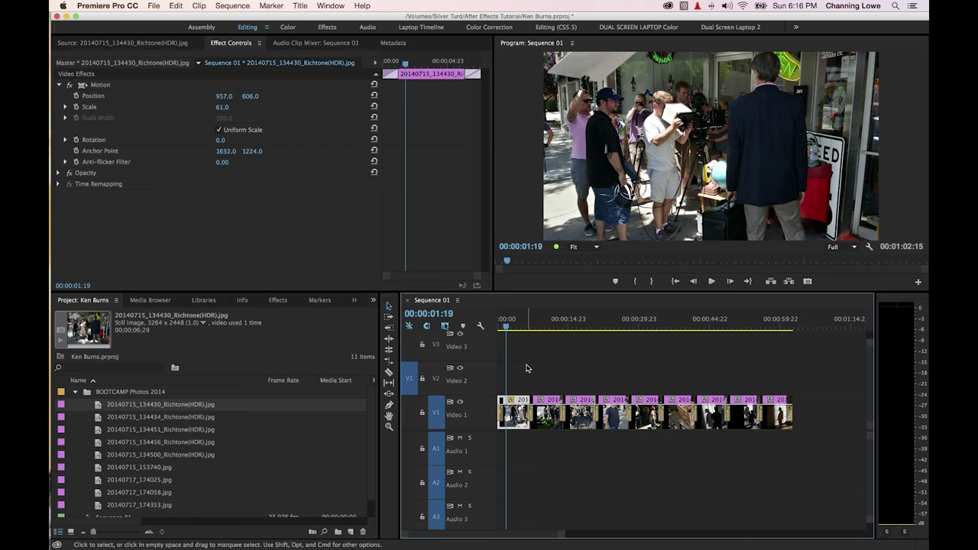
{"action": "left_click_drag", "start_coordinate": [543, 369], "coordinate": [802, 429]}
{"action": "right_click", "coordinate": [772, 416]}
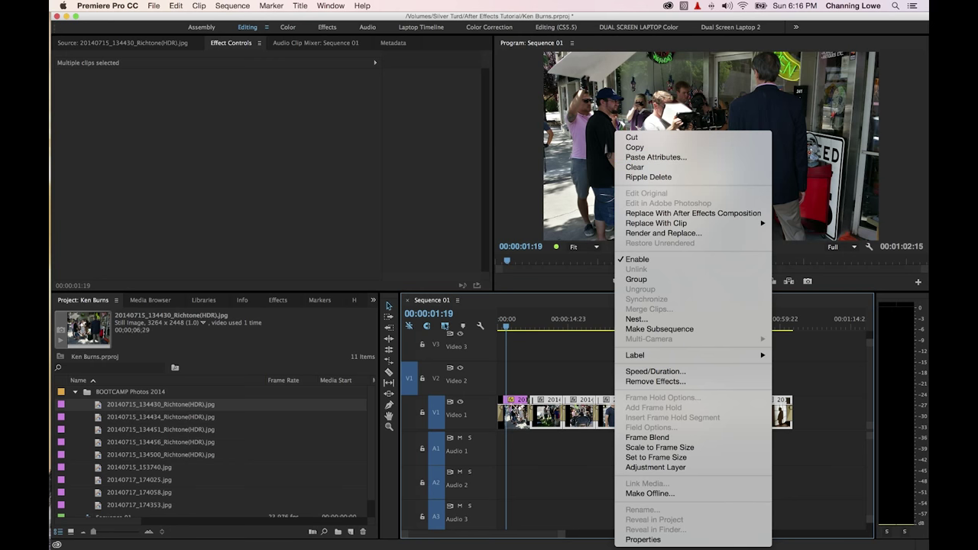
{"action": "left_click", "coordinate": [655, 156]}
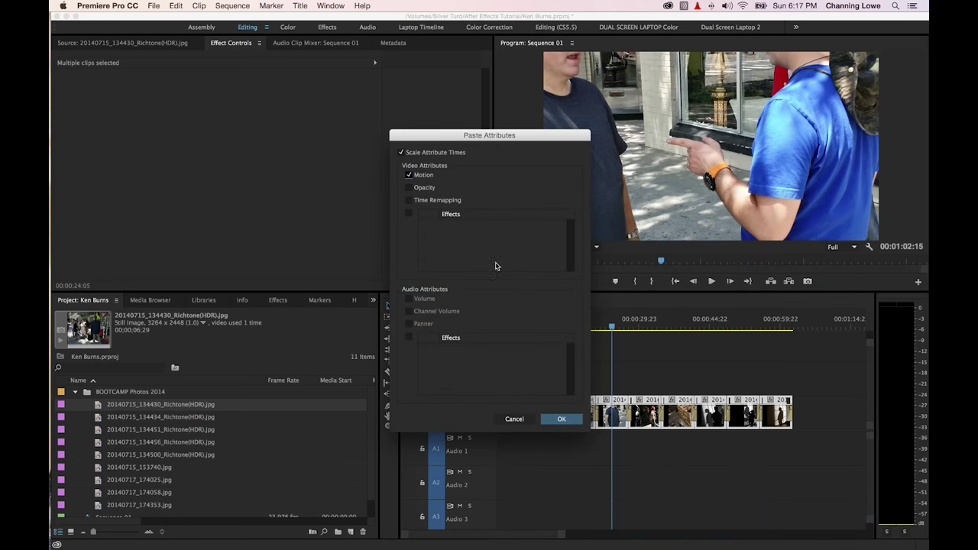
{"action": "left_click", "coordinate": [562, 419]}
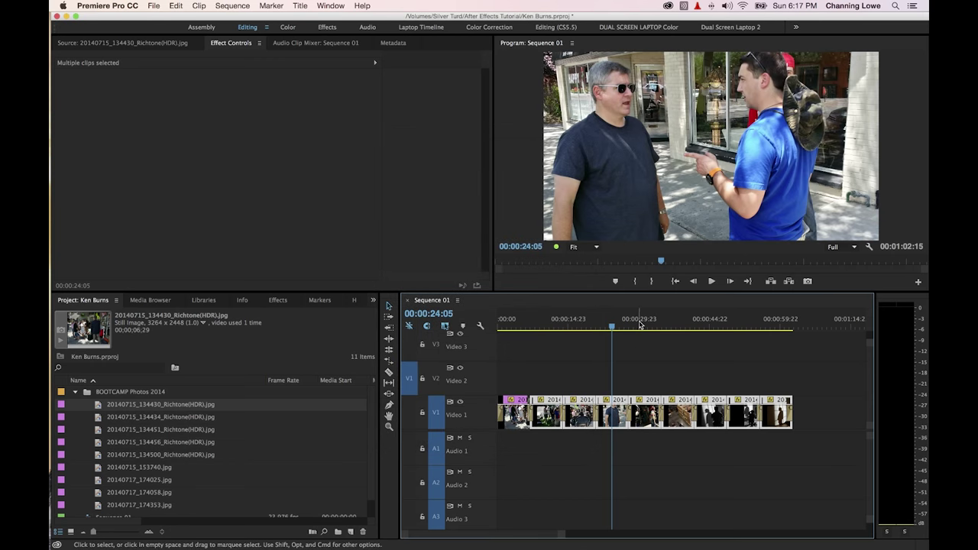
Play the opening photos of the slideshow to review their new framing and dissolves.
{"action": "left_click_drag", "start_coordinate": [612, 326], "coordinate": [557, 313]}
{"action": "key", "text": "Home"}
{"action": "key", "text": "equal"}
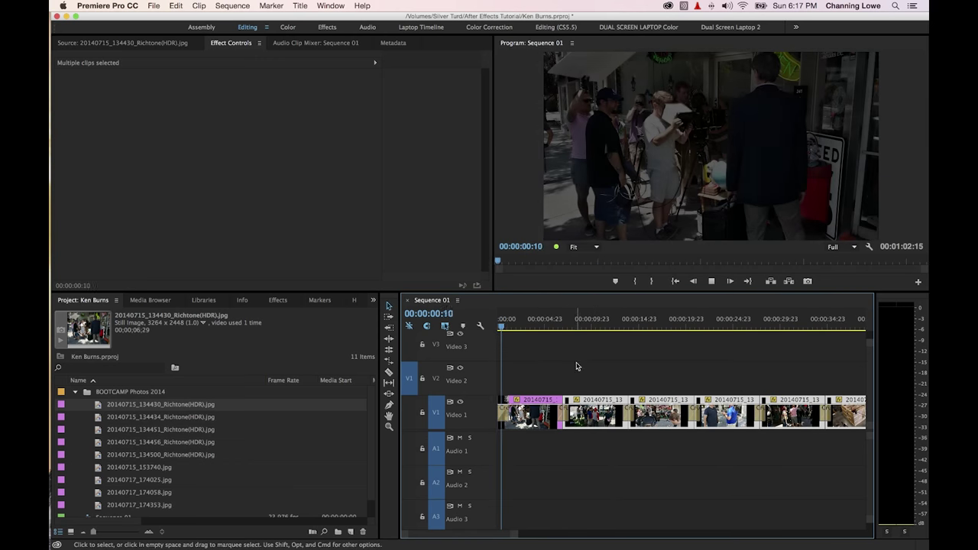
{"action": "left_click", "coordinate": [549, 327]}
{"action": "key", "text": "space"}
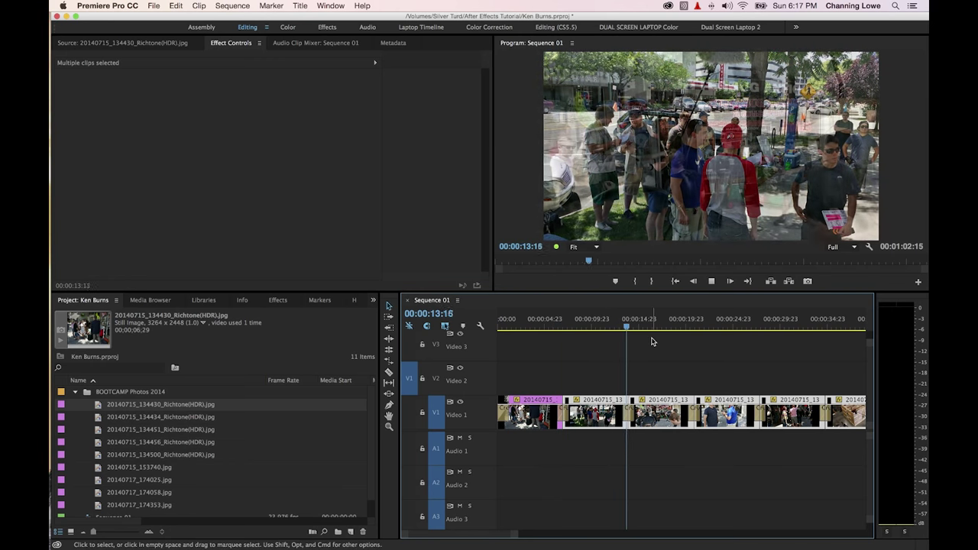
{"action": "key", "text": "space"}
Zoom in on the first photo clip in the timeline and replay its opening fade-in to judge its timing.
{"action": "left_click", "coordinate": [567, 327]}
{"action": "left_click_drag", "start_coordinate": [566, 329], "coordinate": [533, 329]}
{"action": "key", "text": "="}
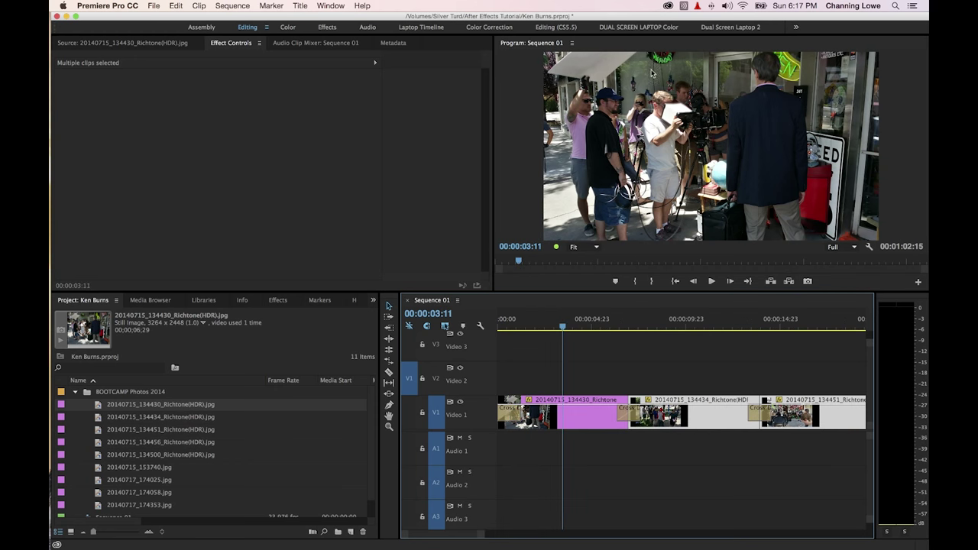
{"action": "key", "text": "j"}
{"action": "key", "text": "j"}
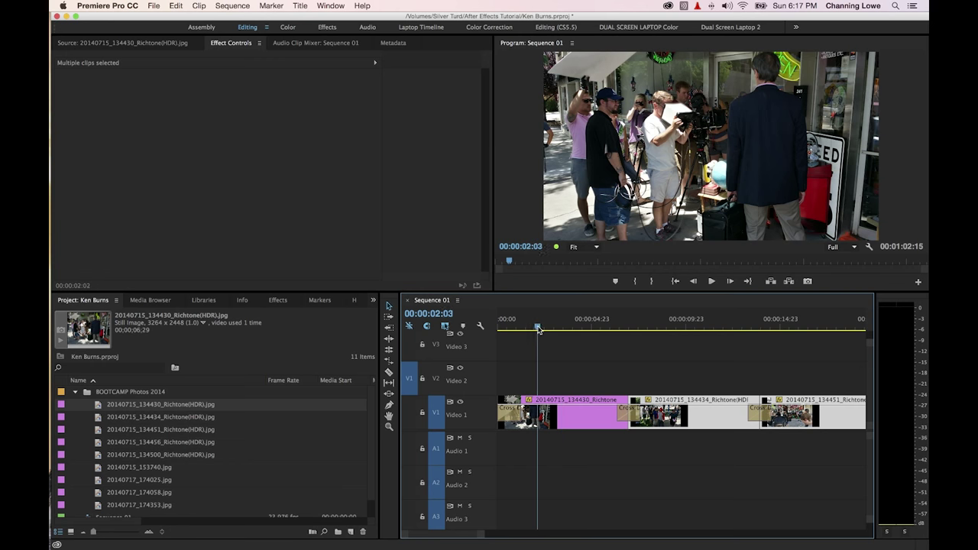
{"action": "key", "text": "space"}
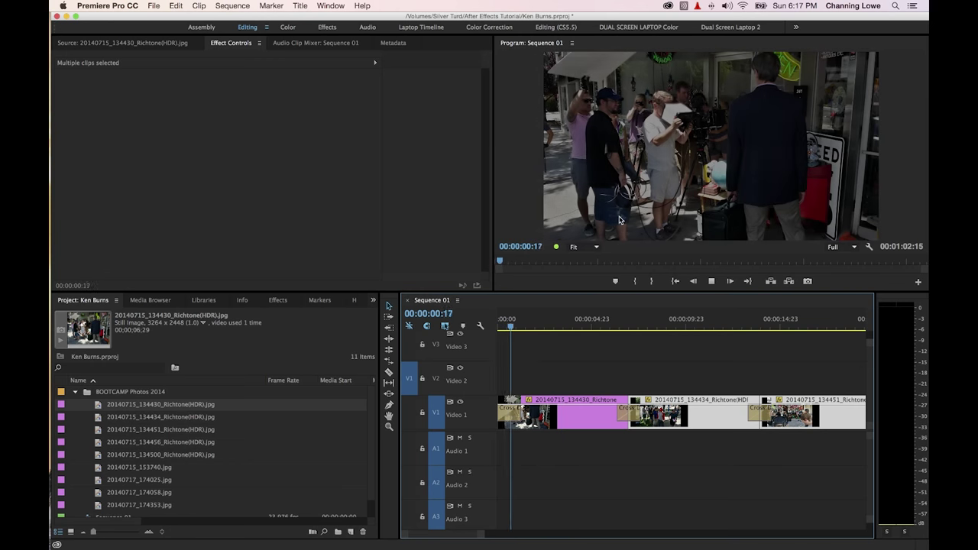
{"action": "key", "text": "space"}
{"action": "key", "text": "j"}
{"action": "key", "text": "j"}
{"action": "key", "text": "space"}
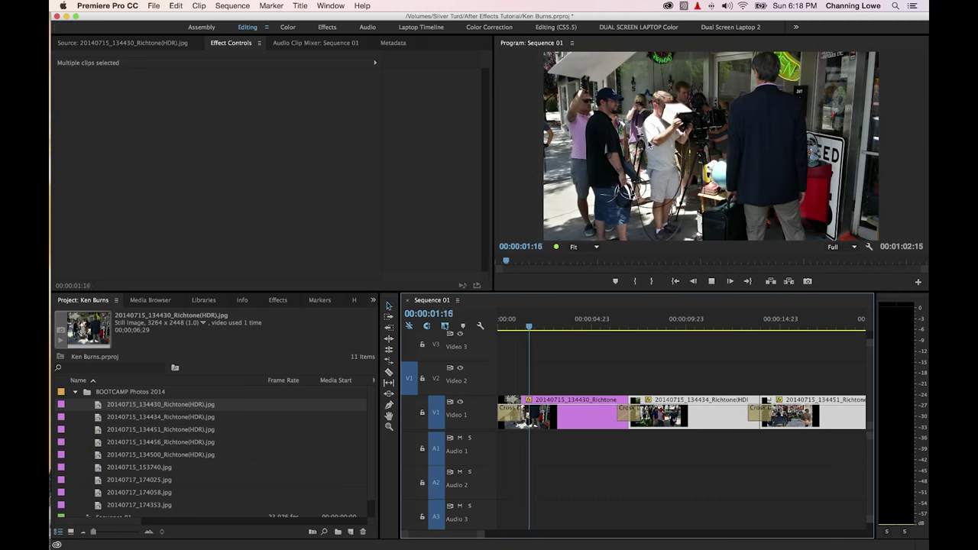
{"action": "key", "text": "space"}
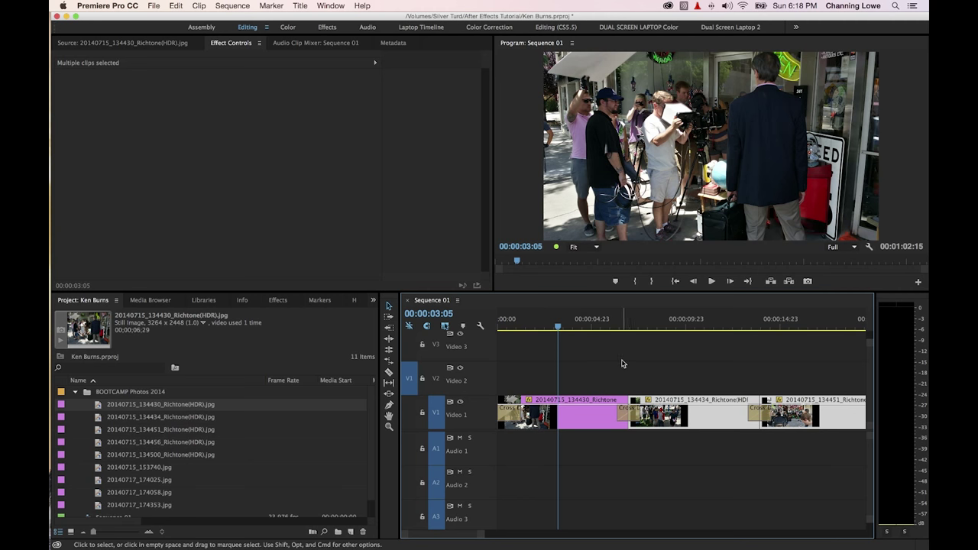
Ripple-extend the end of the first photo clip by about 4 seconds 17 frames and replay the sequence from the start.
{"action": "key", "text": "b"}
{"action": "left_click_drag", "start_coordinate": [625, 400], "coordinate": [717, 403]}
{"action": "left_click", "coordinate": [539, 327]}
{"action": "key", "text": "space"}
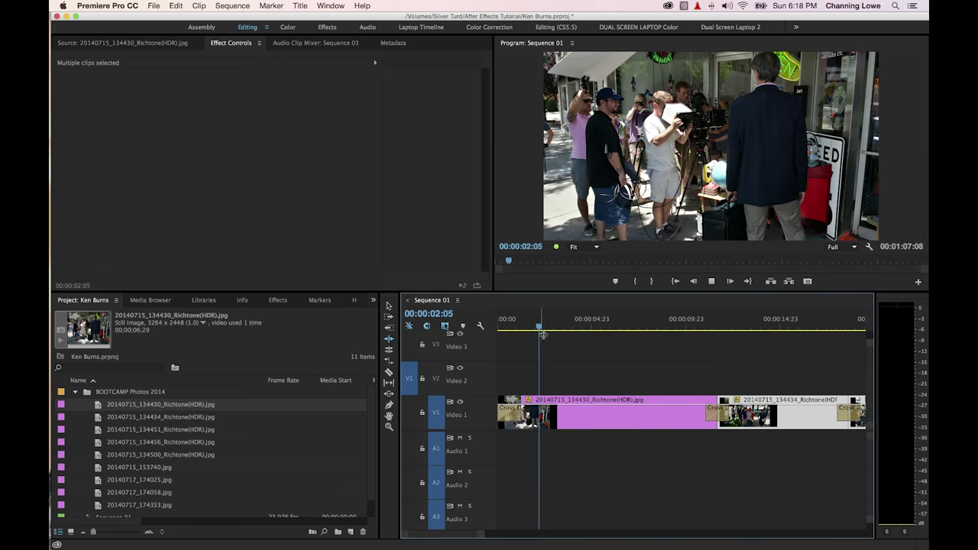
{"action": "key", "text": "Home"}
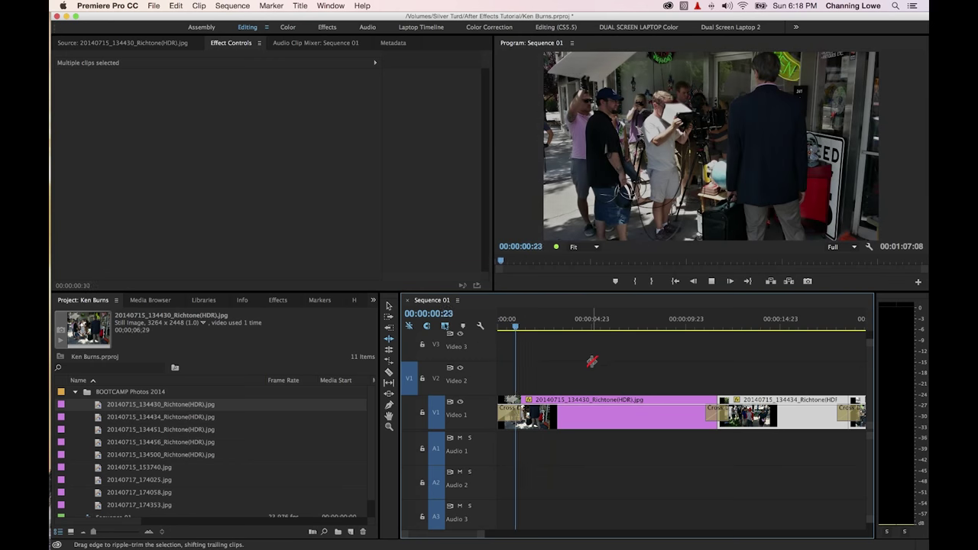
{"action": "key", "text": "space"}
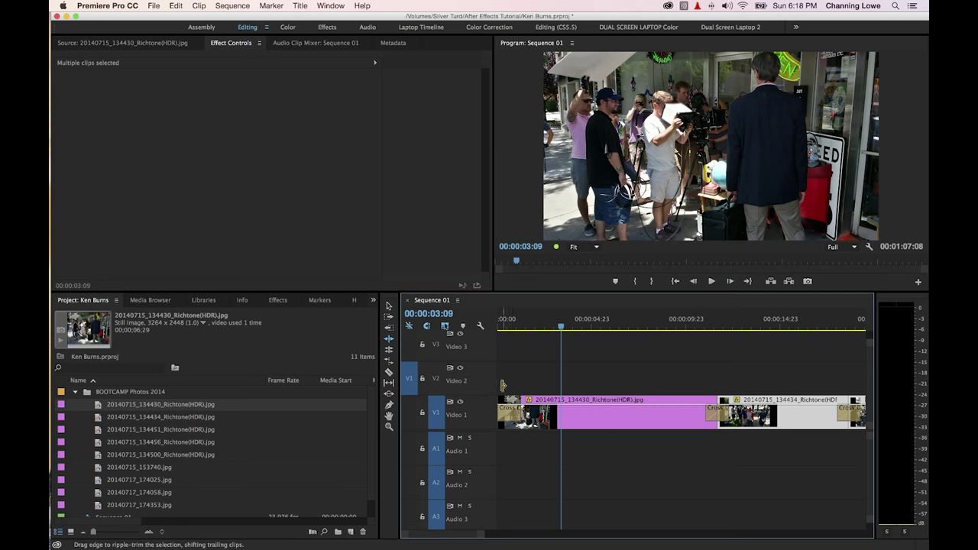
Keyframe the first photo clip's Position and Scale at 00:00:03:09 and again at 00:00:07:11.
{"action": "left_click", "coordinate": [594, 414]}
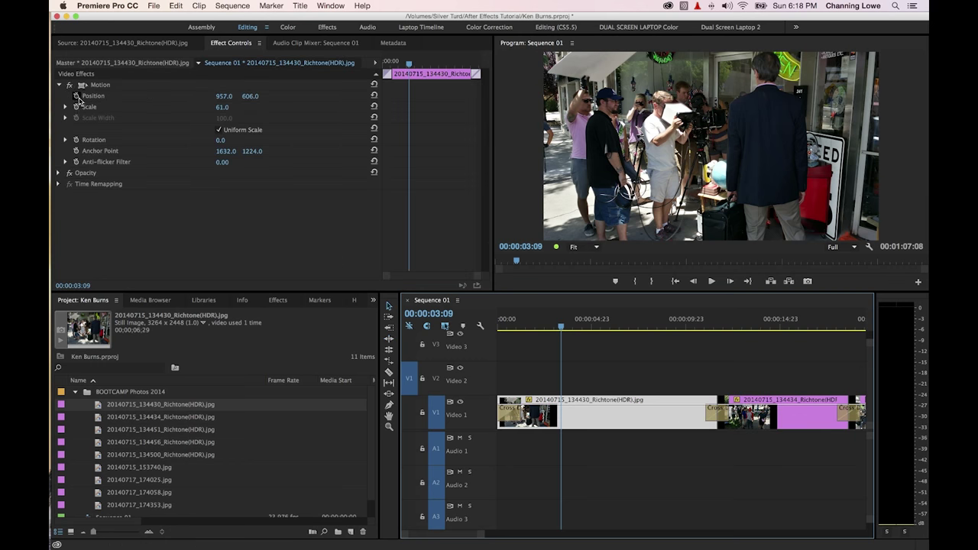
{"action": "left_click", "coordinate": [75, 96]}
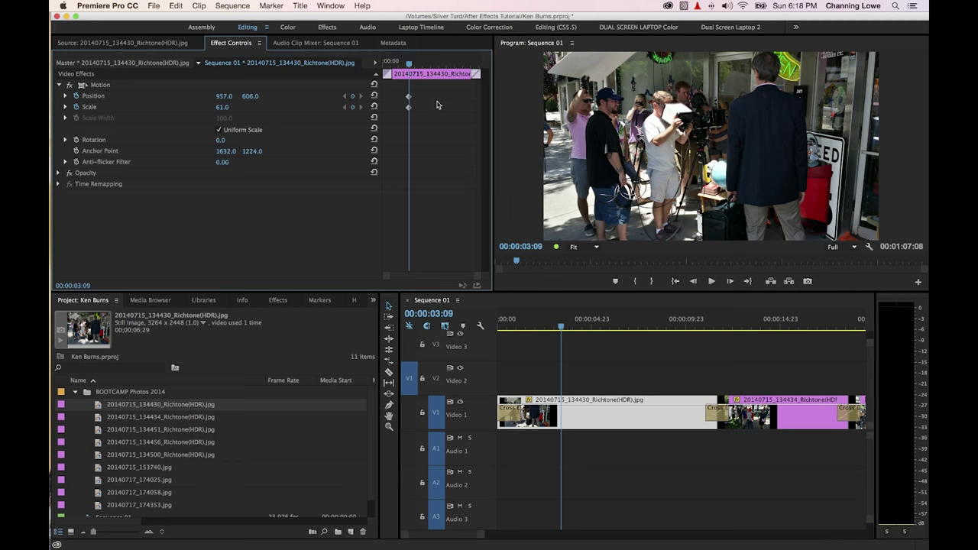
{"action": "key", "text": "space"}
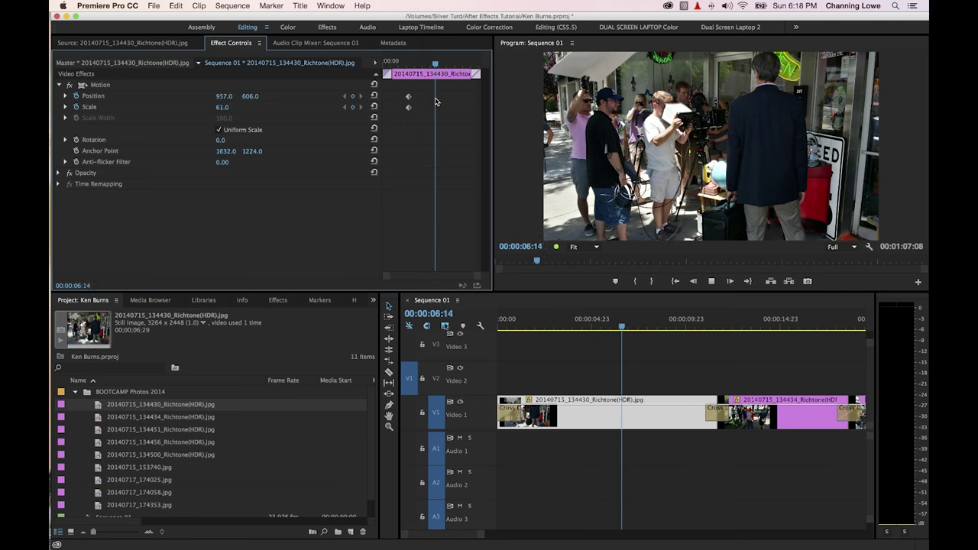
{"action": "key", "text": "space"}
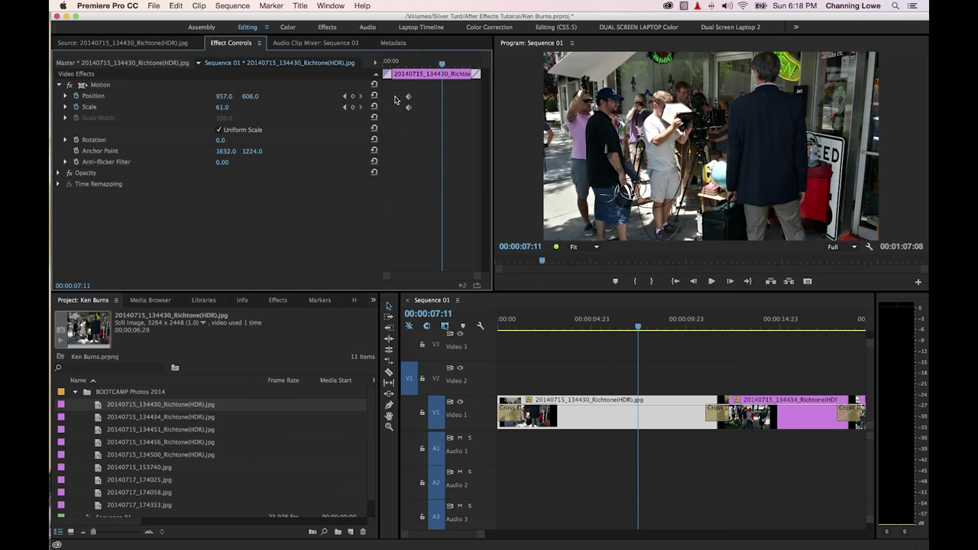
{"action": "left_click", "coordinate": [353, 97]}
{"action": "left_click", "coordinate": [353, 107]}
{"action": "left_click", "coordinate": [344, 97]}
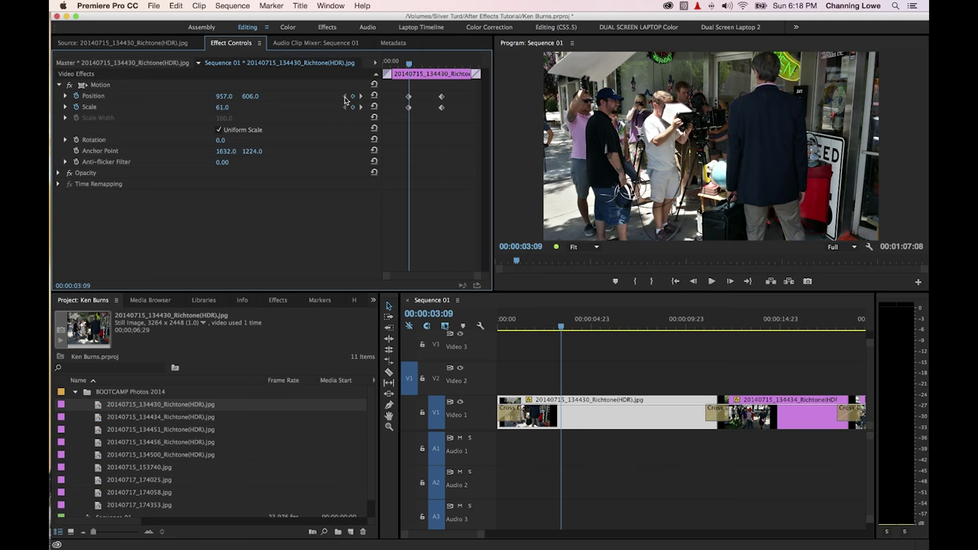
At the first photo's 00:00:07:11 keyframes, set Scale to 153 and Position to 1351, 1032.
{"action": "left_click", "coordinate": [361, 96]}
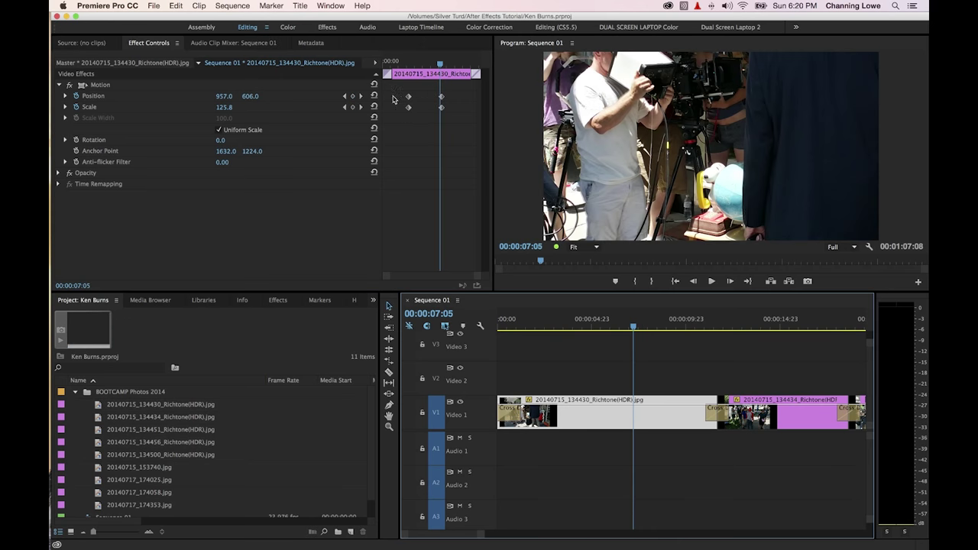
{"action": "left_click", "coordinate": [361, 96]}
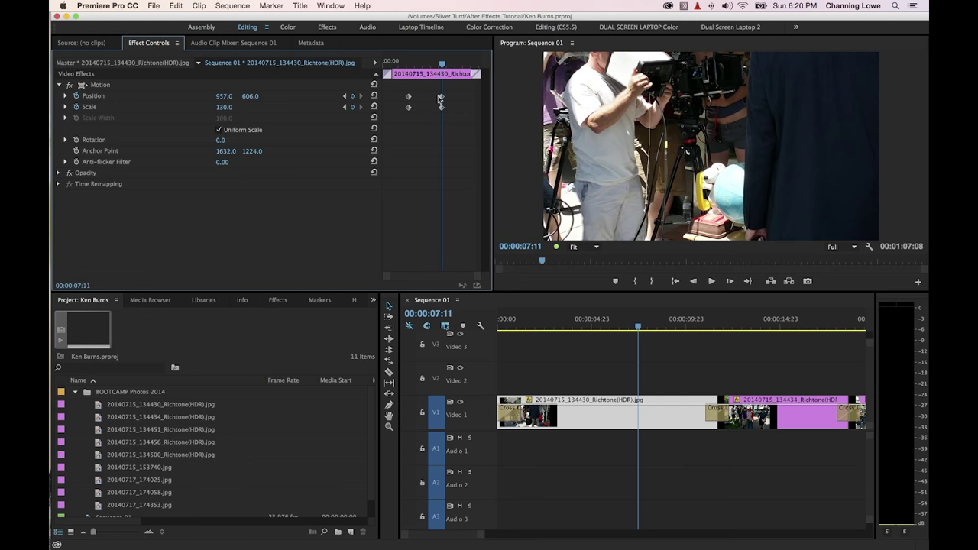
{"action": "key", "text": "ctrl+v"}
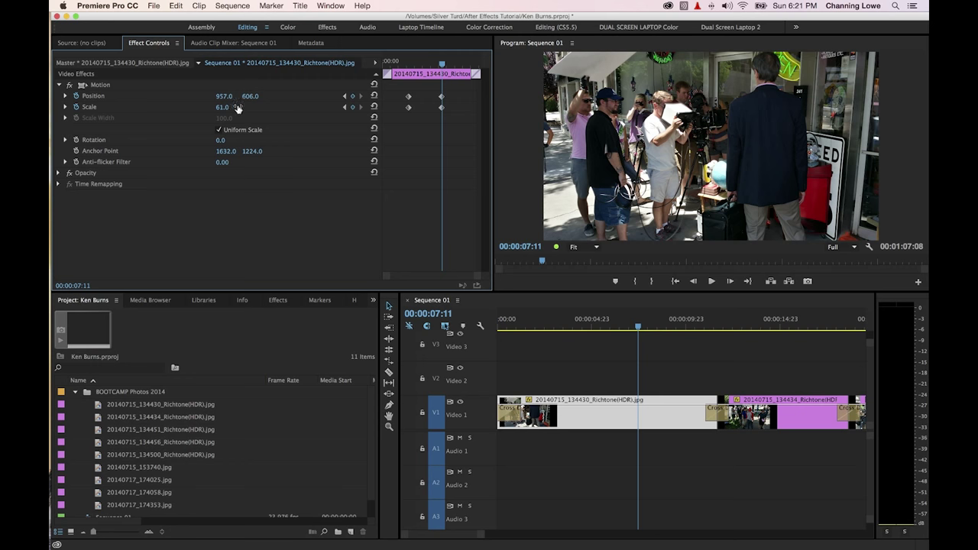
{"action": "left_click_drag", "start_coordinate": [221, 107], "coordinate": [599, 51]}
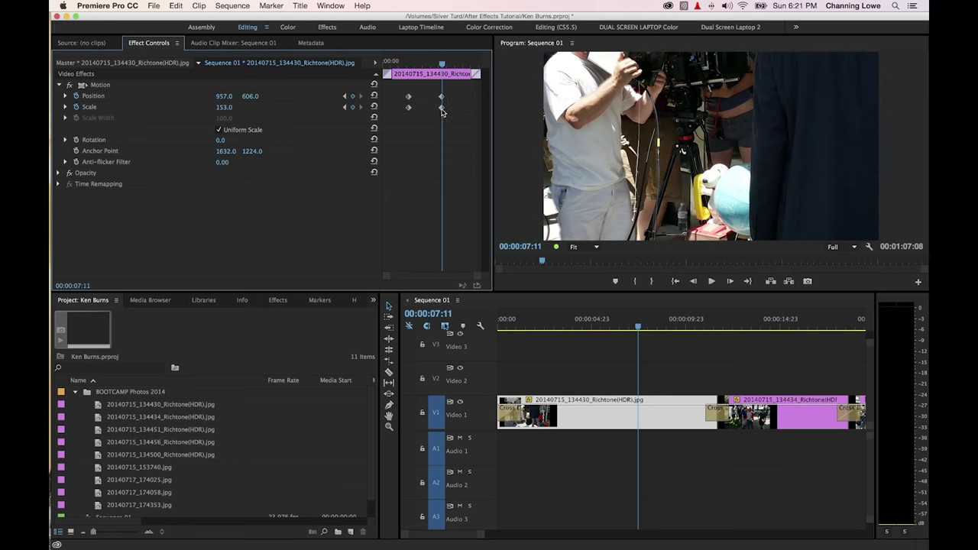
{"action": "left_click_drag", "start_coordinate": [251, 97], "coordinate": [336, 98]}
{"action": "left_click_drag", "start_coordinate": [222, 96], "coordinate": [287, 132]}
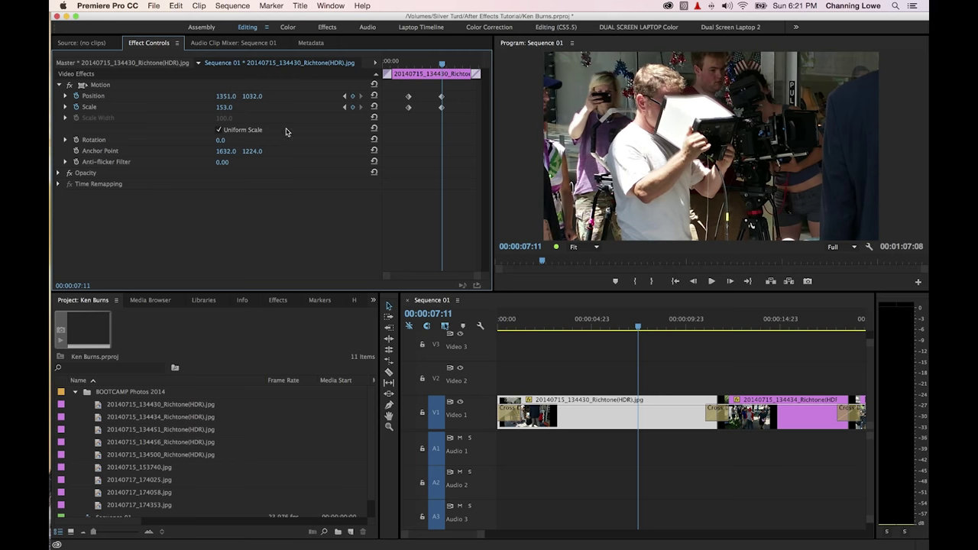
Play the first photo's zoom and pan from before its starting keyframes to check the move.
{"action": "left_click_drag", "start_coordinate": [441, 65], "coordinate": [403, 64]}
{"action": "key", "text": "space"}
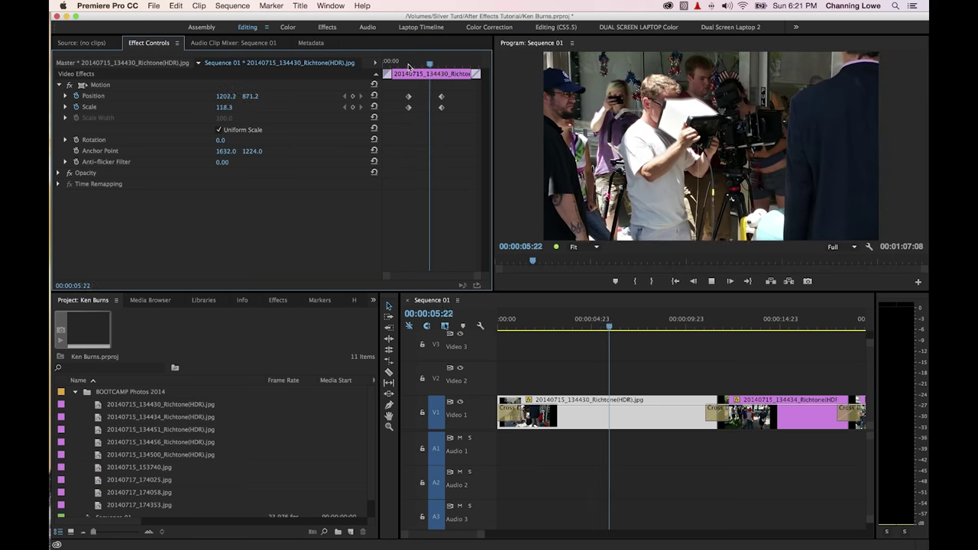
{"action": "key", "text": "space"}
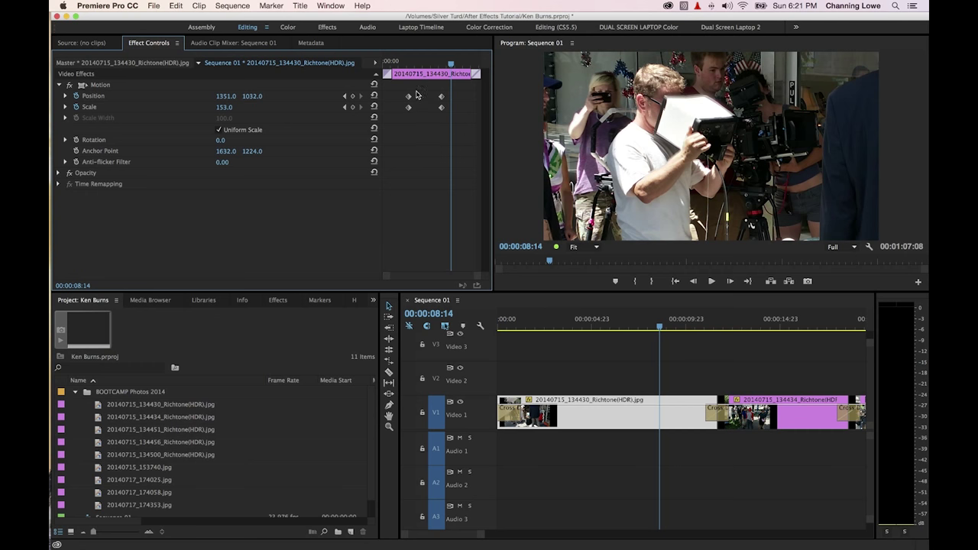
Apply Ease Out to the first photo's starting Position and Scale keyframes and Ease In to its ending ones.
{"action": "left_click_drag", "start_coordinate": [396, 114], "coordinate": [396, 113]}
{"action": "right_click", "coordinate": [408, 98]}
{"action": "mouse_move", "coordinate": [442, 184]}
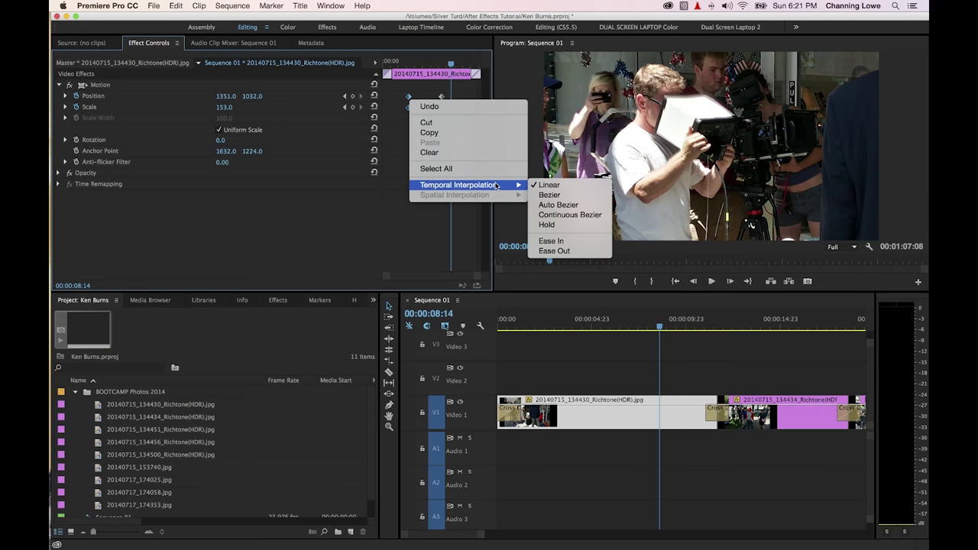
{"action": "left_click", "coordinate": [566, 250]}
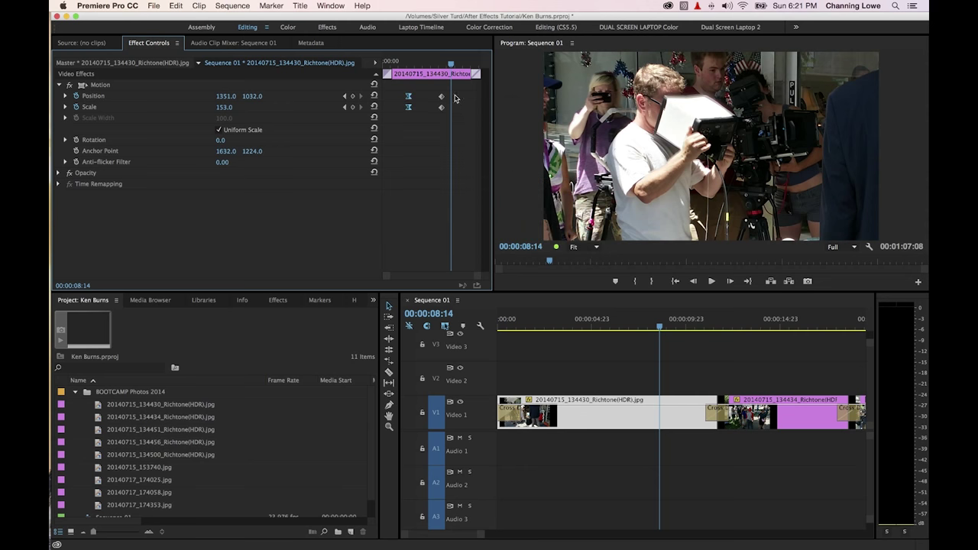
{"action": "right_click", "coordinate": [441, 97]}
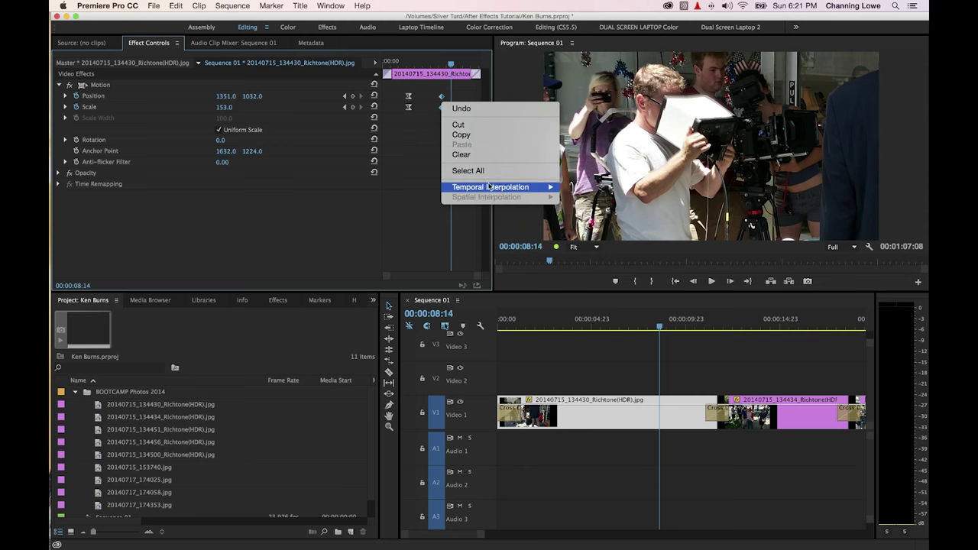
{"action": "mouse_move", "coordinate": [487, 185]}
{"action": "left_click", "coordinate": [570, 240]}
Replay the first photo's eased zoom and pan to judge its speed and smoothness.
{"action": "left_click", "coordinate": [403, 60]}
{"action": "key", "text": "space"}
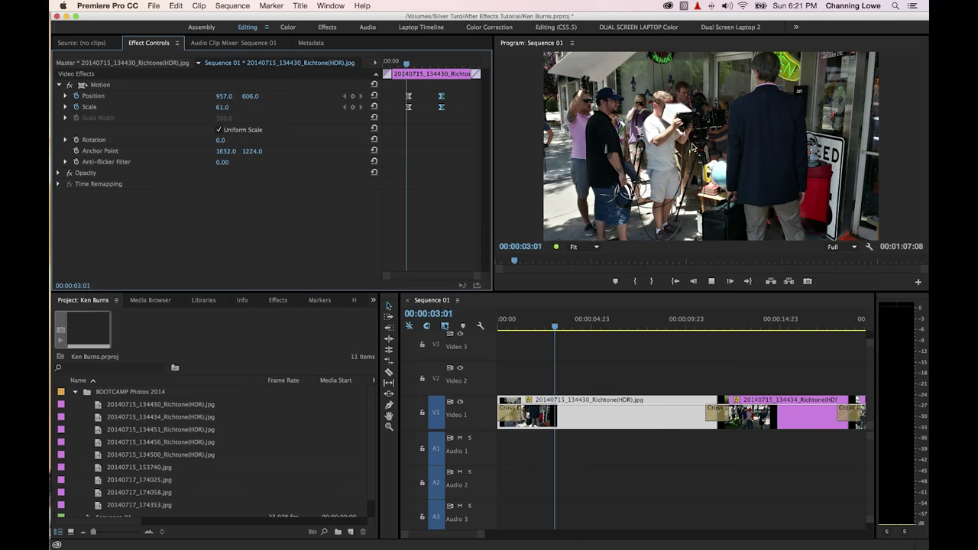
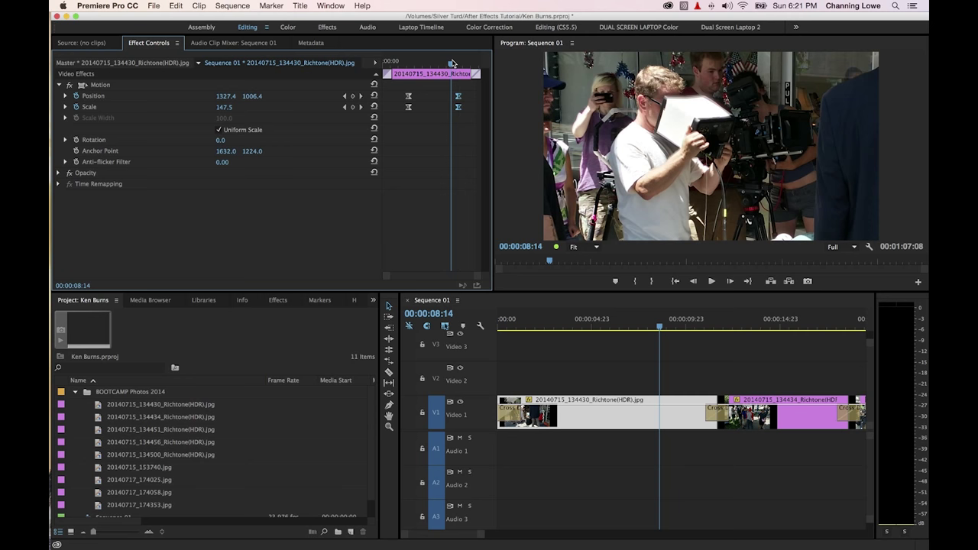
{"action": "left_click_drag", "start_coordinate": [451, 63], "coordinate": [432, 67]}
{"action": "key", "text": "space"}
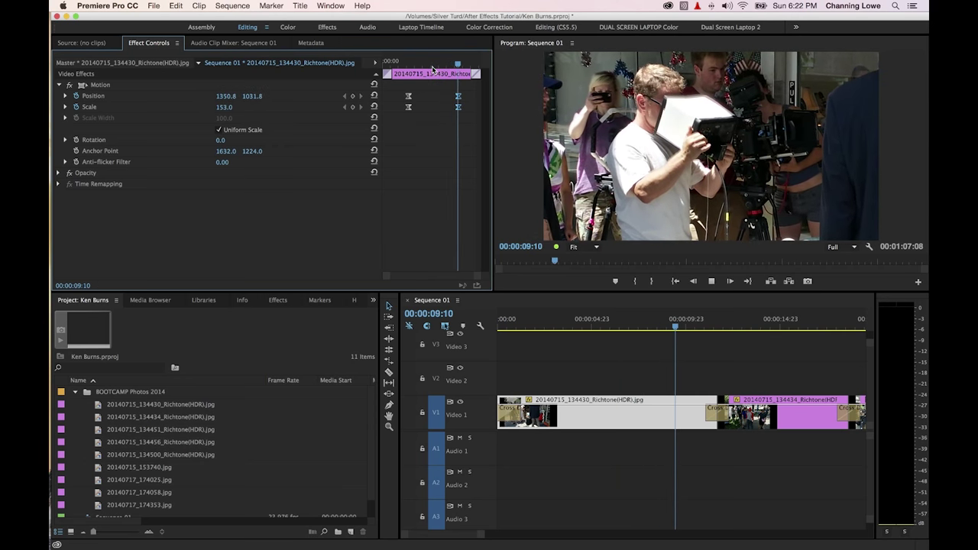
{"action": "key", "text": "space"}
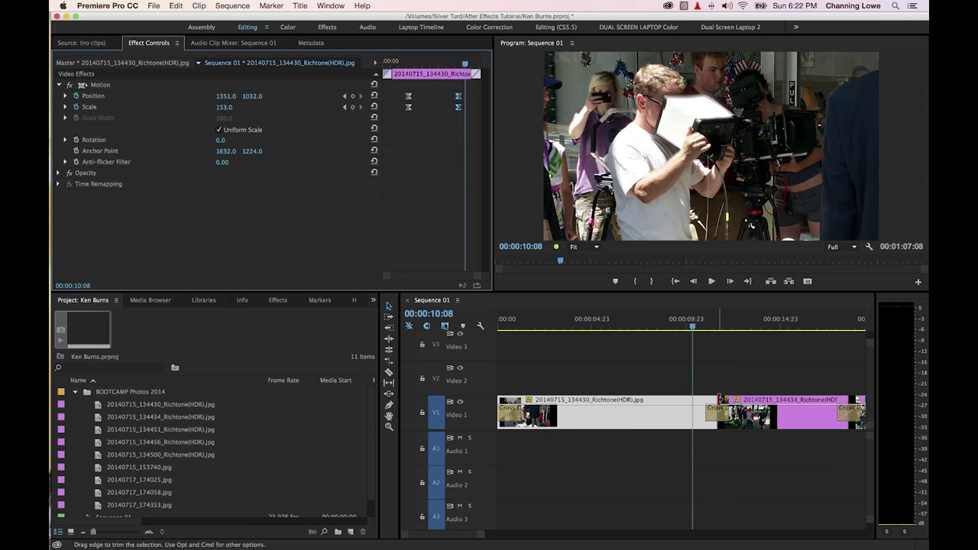
Select the second photo clip and place the playhead at 00:00:13:09, just after its opening dissolve.
{"action": "left_click_drag", "start_coordinate": [714, 330], "coordinate": [743, 335]}
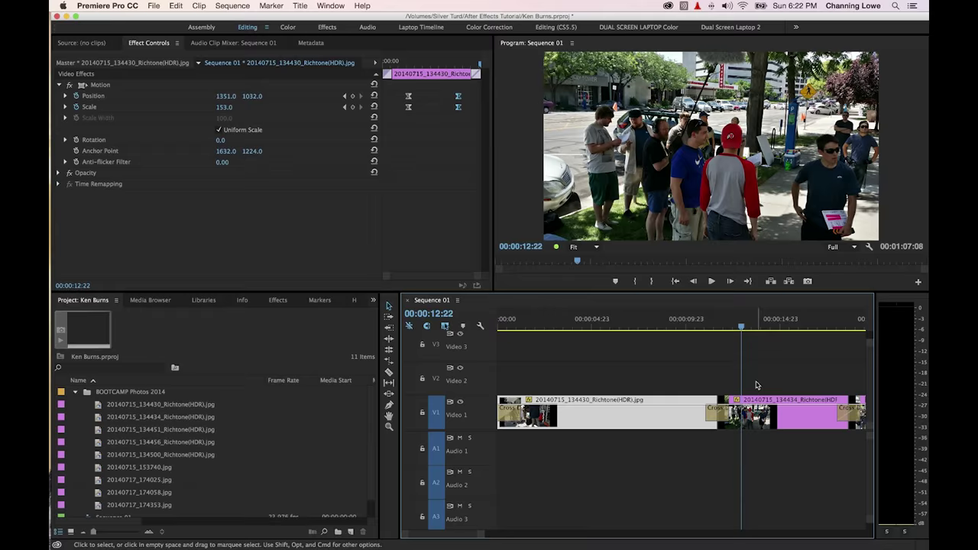
{"action": "left_click", "coordinate": [756, 413]}
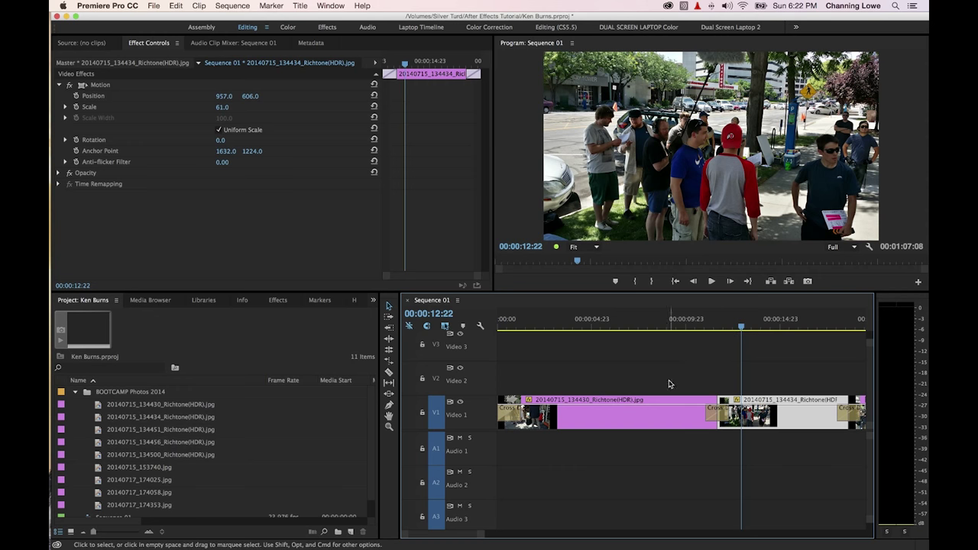
{"action": "left_click_drag", "start_coordinate": [682, 327], "coordinate": [791, 344]}
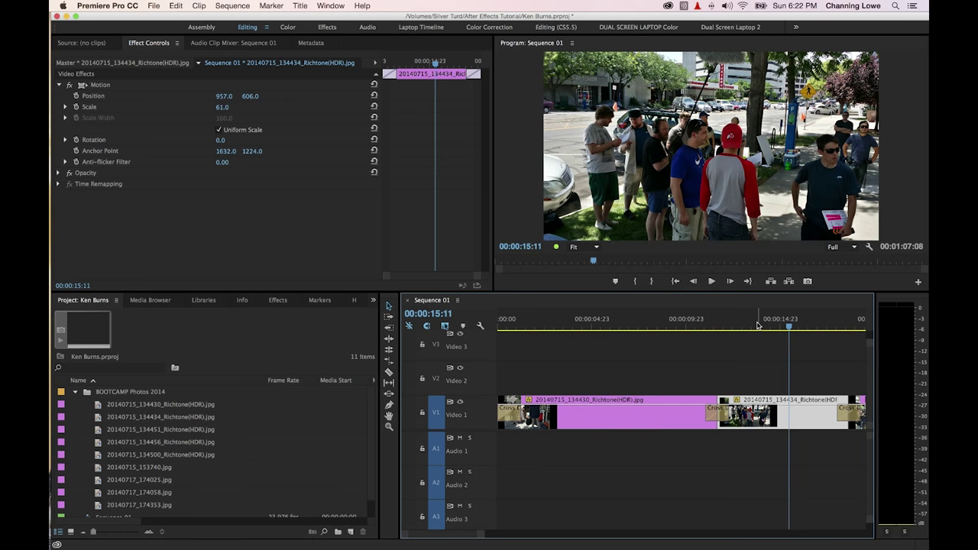
{"action": "scroll", "coordinate": [758, 325], "scroll_direction": "right", "scroll_amount": 2}
{"action": "key", "text": "shift+Left"}
{"action": "key", "text": "shift+Left"}
{"action": "key", "text": "shift+Left"}
{"action": "key", "text": "shift+Left"}
{"action": "key", "text": "shift+Left"}
{"action": "key", "text": "shift+Left"}
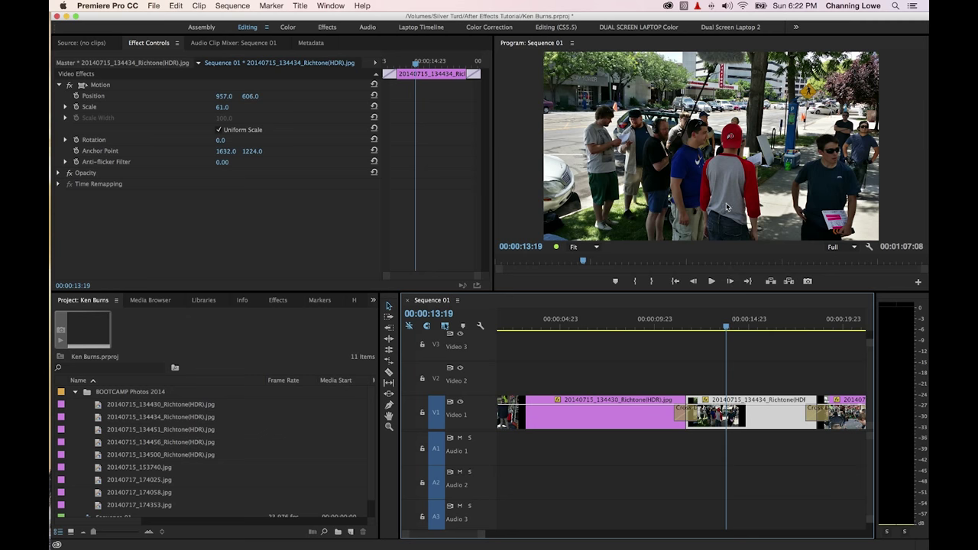
{"action": "key", "text": "Right"}
{"action": "key", "text": "Right"}
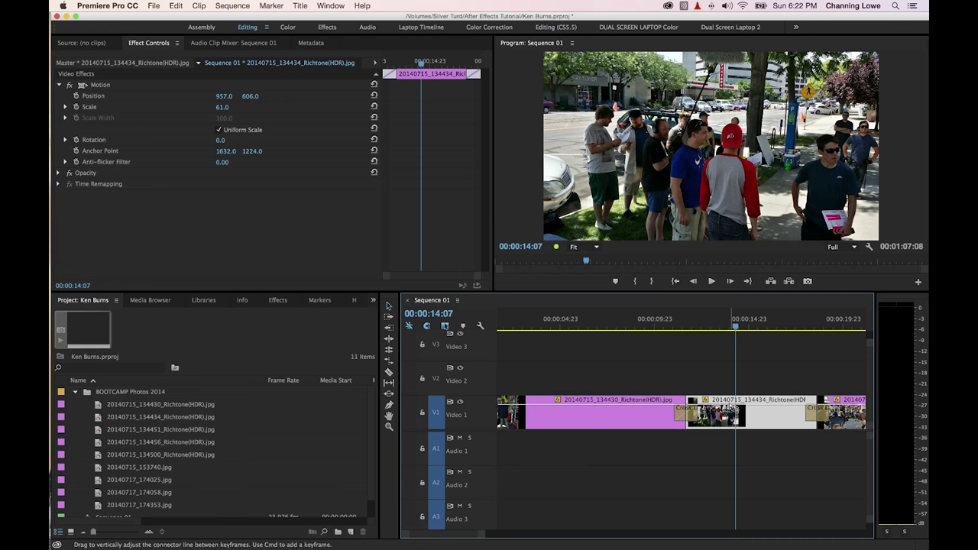
{"action": "scroll", "coordinate": [684, 378], "scroll_direction": "down", "scroll_amount": 2}
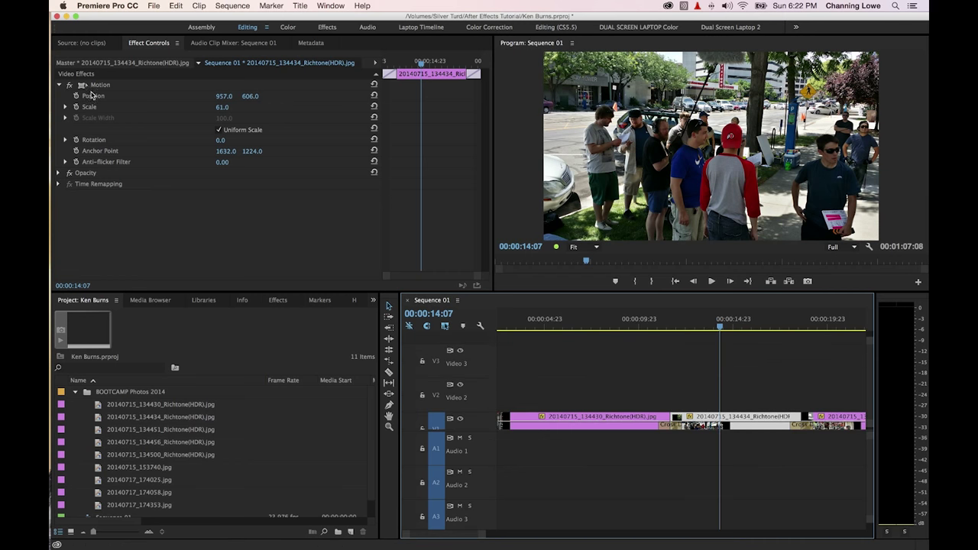
{"action": "scroll", "coordinate": [710, 375], "scroll_direction": "up", "scroll_amount": 2}
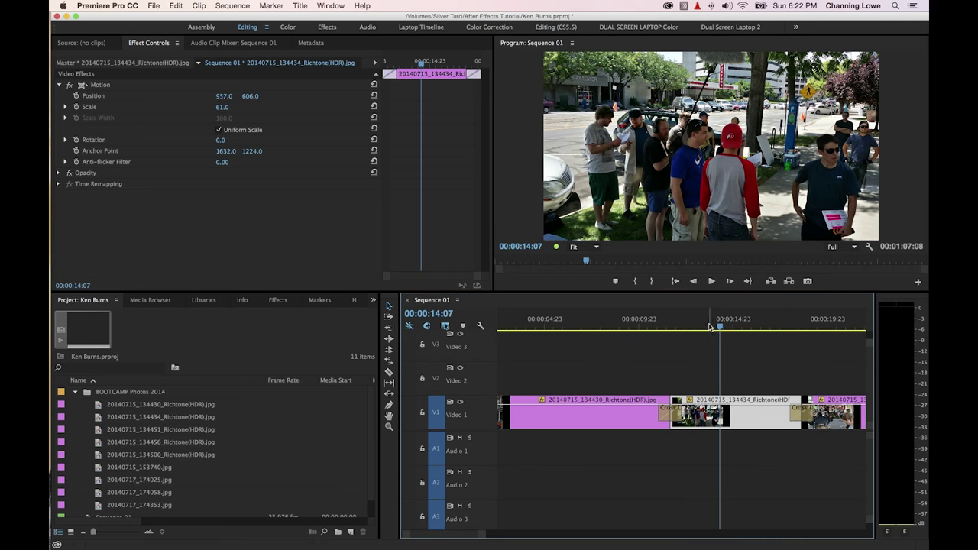
{"action": "left_click_drag", "start_coordinate": [710, 327], "coordinate": [702, 327]}
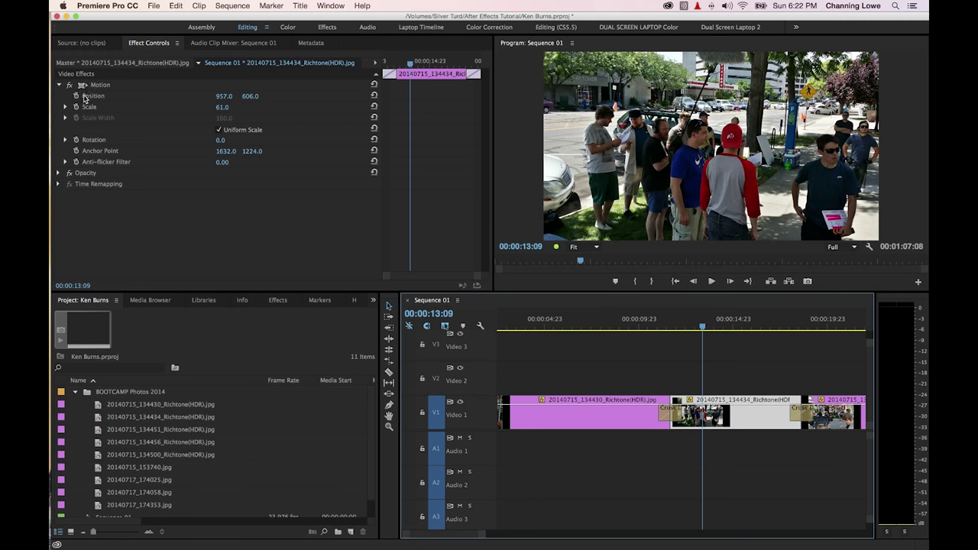
Keyframe the second photo clip's Position and Scale at 00:00:13:09 and again at 00:00:16:17.
{"action": "left_click", "coordinate": [75, 95]}
{"action": "left_click", "coordinate": [76, 107]}
{"action": "left_click", "coordinate": [416, 62]}
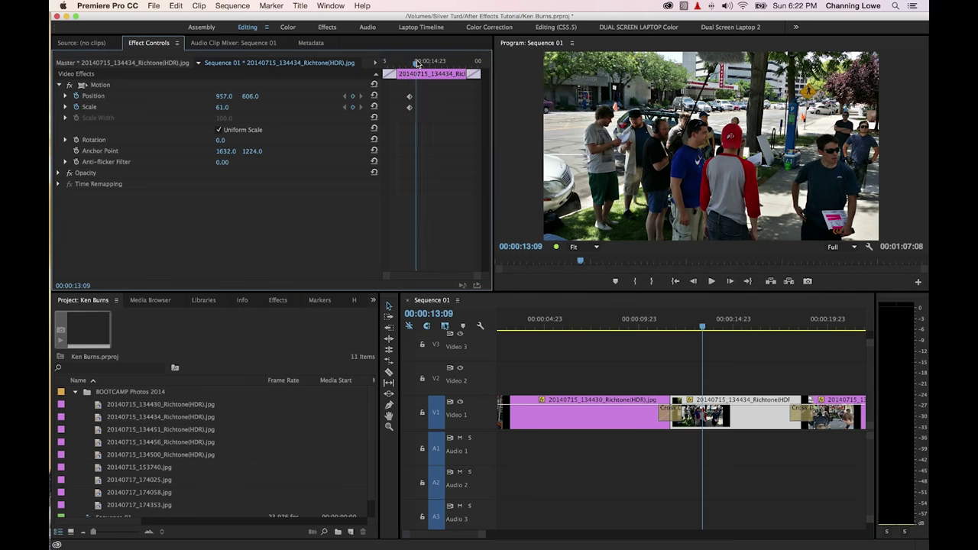
{"action": "left_click_drag", "start_coordinate": [416, 62], "coordinate": [451, 63]}
{"action": "left_click", "coordinate": [353, 97]}
{"action": "left_click", "coordinate": [352, 107]}
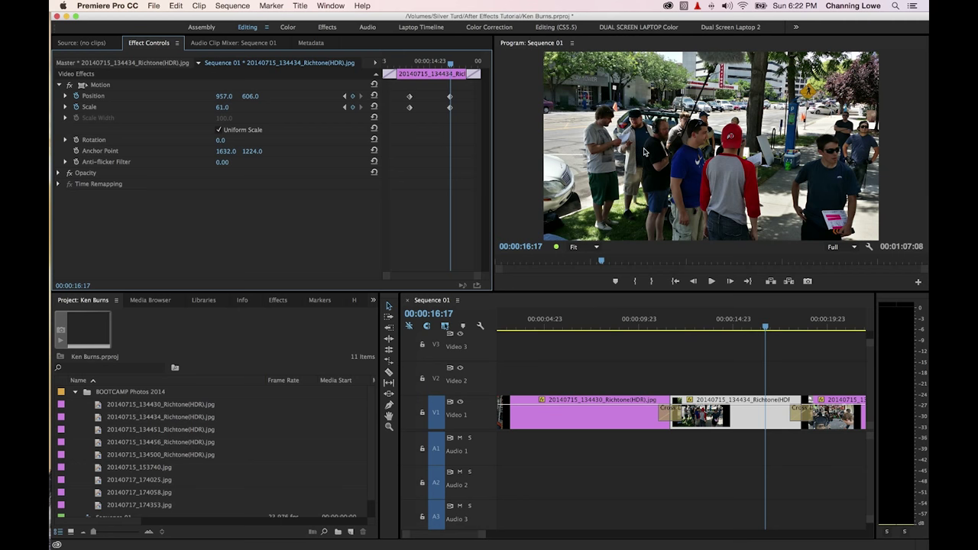
{"action": "left_click", "coordinate": [344, 96]}
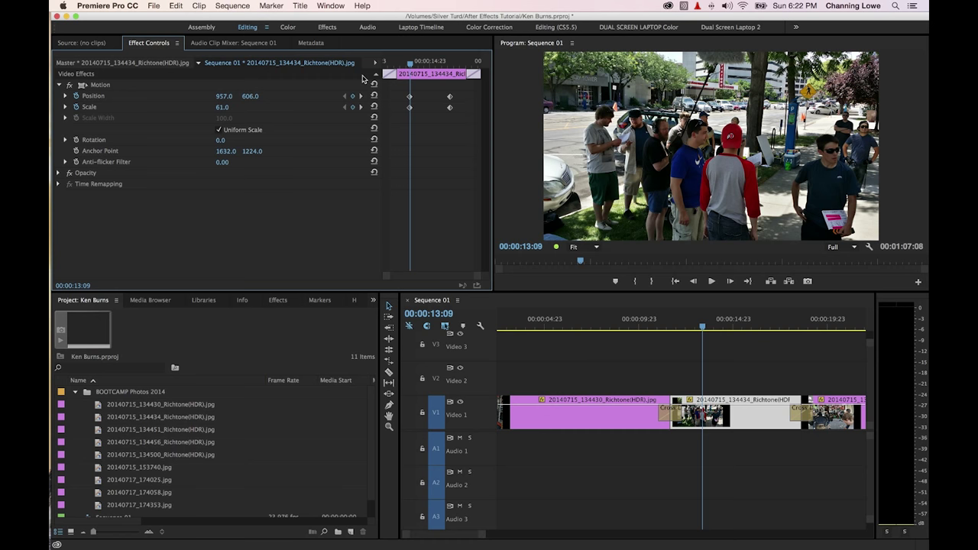
At the second photo's 00:00:16:17 keyframes, set Scale to 118 and Position to 1394, 621.
{"action": "left_click", "coordinate": [361, 96]}
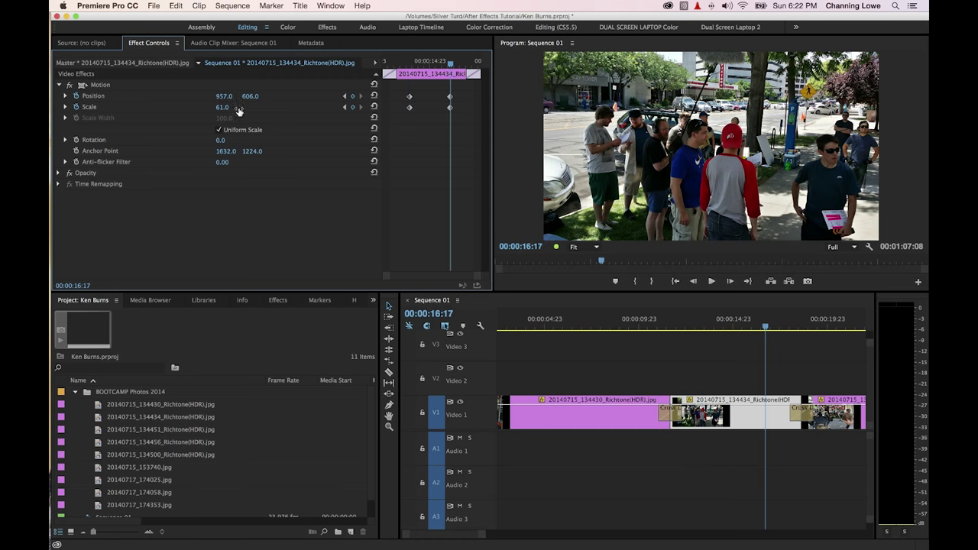
{"action": "left_click_drag", "start_coordinate": [222, 107], "coordinate": [321, 113]}
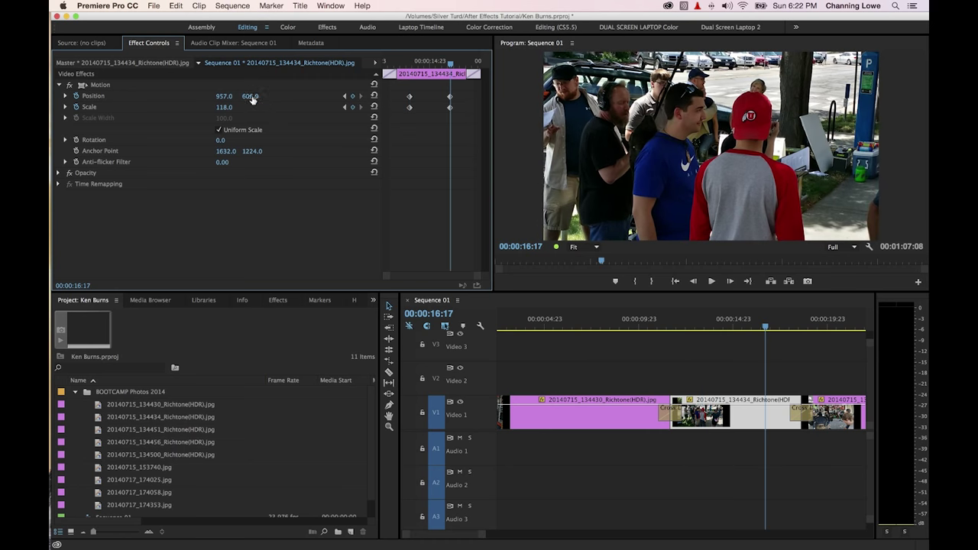
{"action": "left_click_drag", "start_coordinate": [251, 97], "coordinate": [558, 97]}
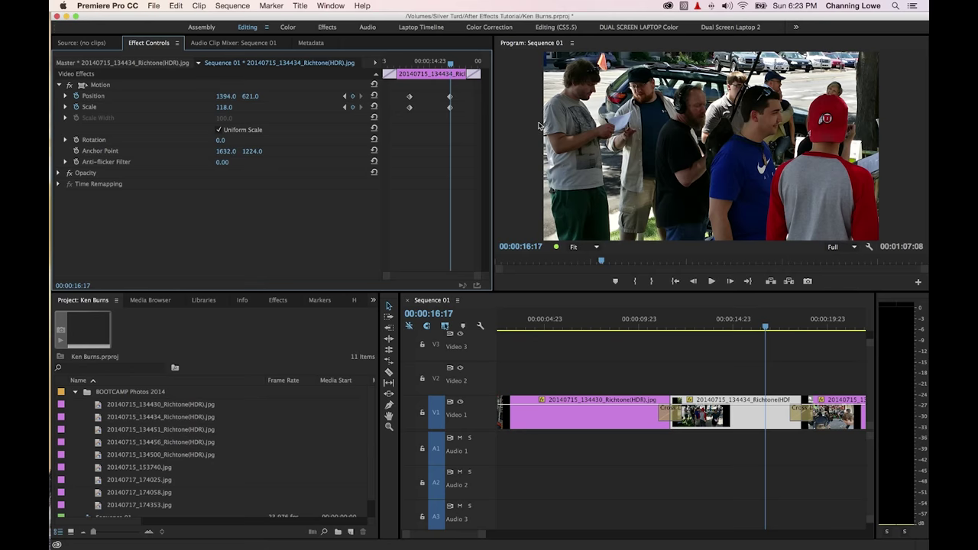
Play back the second photo's animated zoom and pan to check the move.
{"action": "key", "text": "shift+j"}
{"action": "key", "text": "space"}
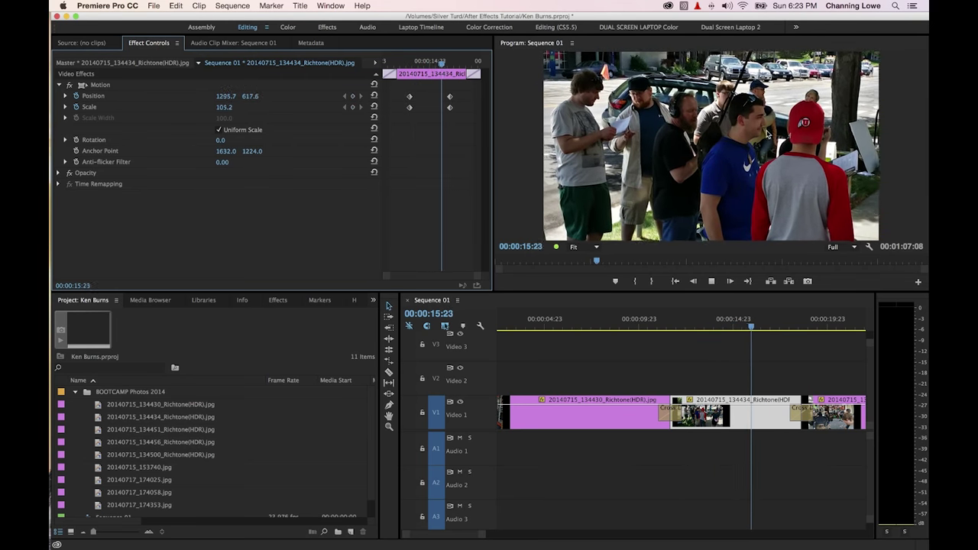
{"action": "key", "text": "space"}
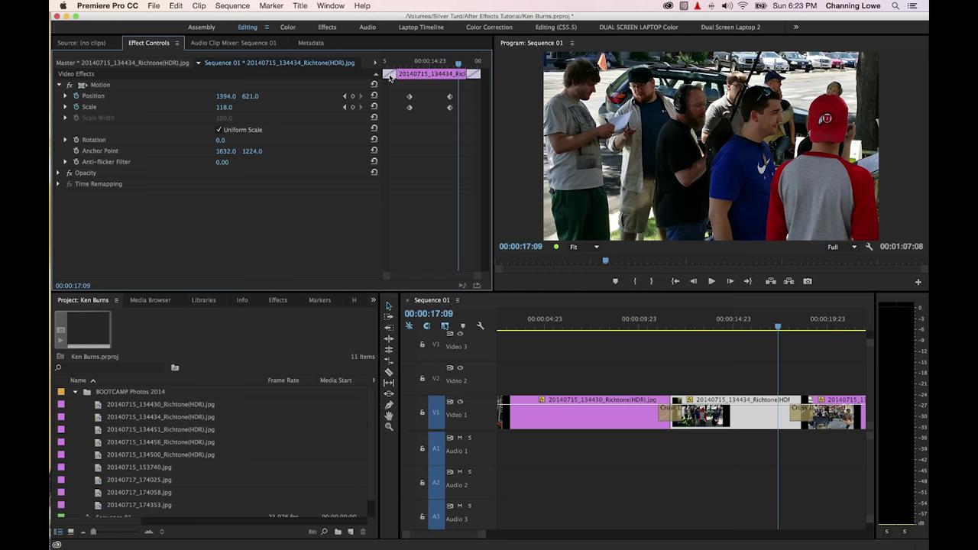
Move the second photo's first Position and Scale keyframes to the clip's very start and the second pair to its very end.
{"action": "key", "text": "grave"}
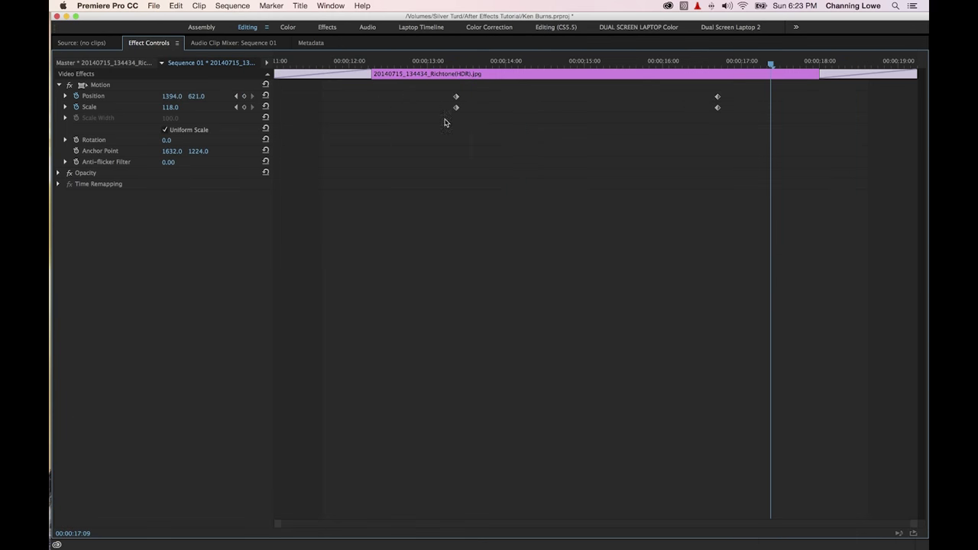
{"action": "left_click_drag", "start_coordinate": [484, 91], "coordinate": [267, 98]}
{"action": "left_click_drag", "start_coordinate": [719, 110], "coordinate": [919, 113]}
{"action": "mouse_move", "coordinate": [756, 63]}
{"action": "left_mouse_down"}
{"action": "mouse_move", "coordinate": [888, 62]}
{"action": "mouse_move", "coordinate": [739, 71]}
{"action": "mouse_move", "coordinate": [747, 68]}
{"action": "left_mouse_up"}
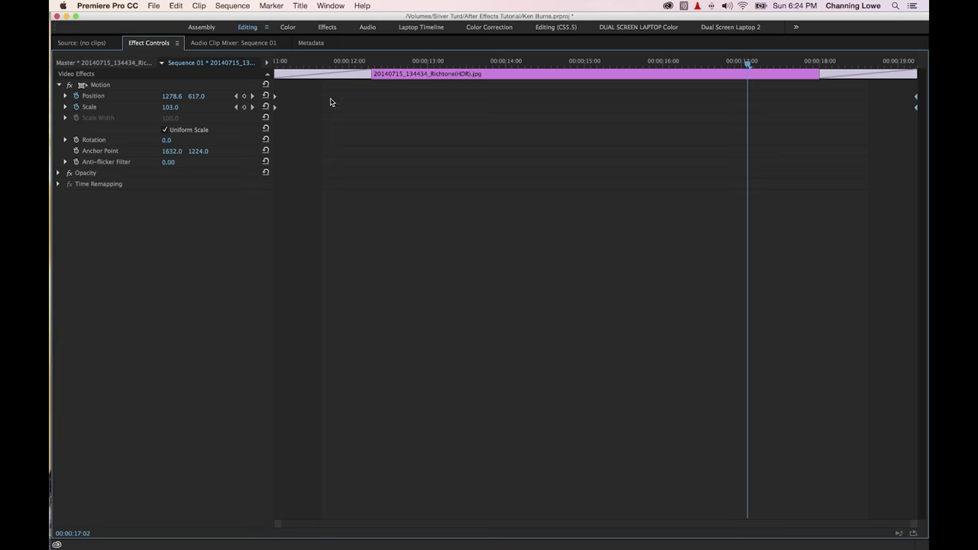
{"action": "key", "text": "grave"}
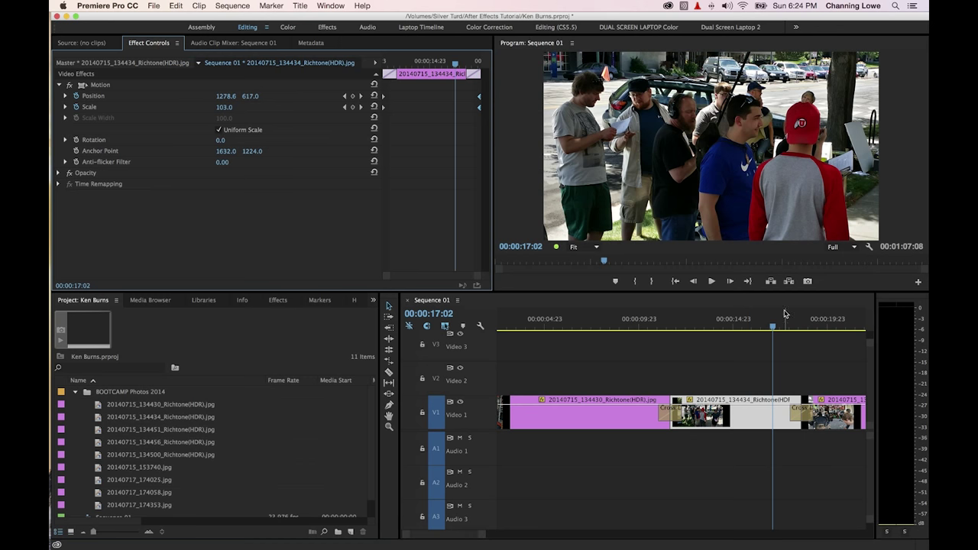
Play back the second photo from before its opening dissolve through to the third photo to check the retimed move.
{"action": "left_click_drag", "start_coordinate": [676, 326], "coordinate": [649, 326]}
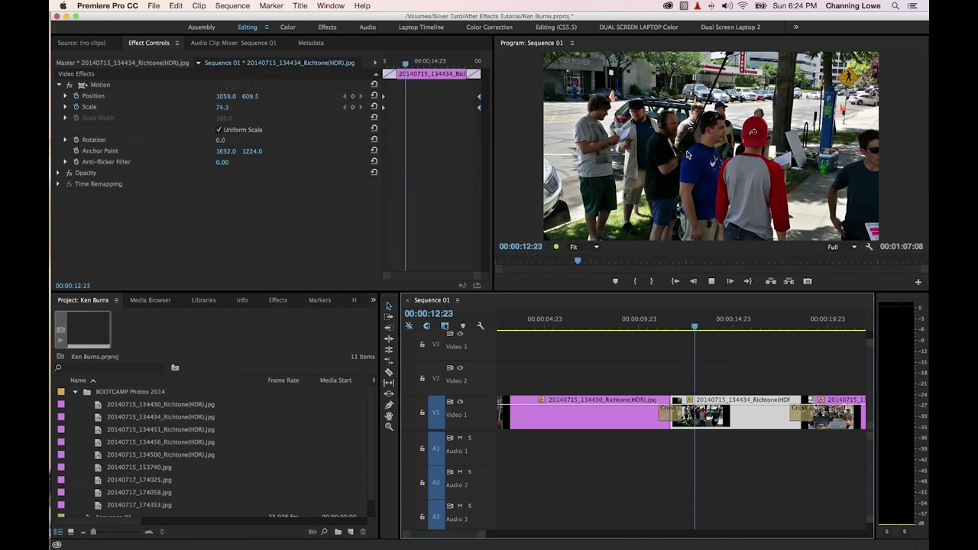
{"action": "key", "text": "space"}
{"action": "left_click_drag", "start_coordinate": [677, 326], "coordinate": [660, 326]}
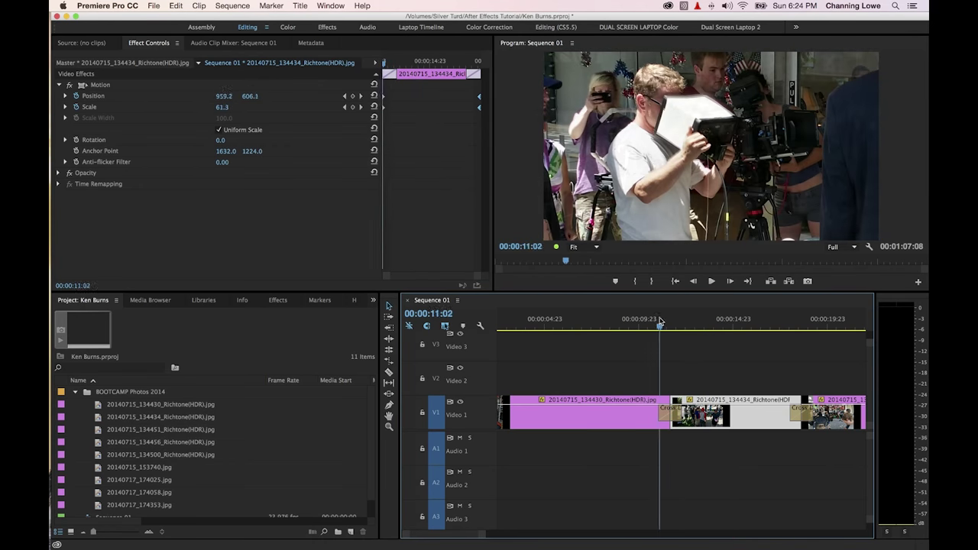
{"action": "key", "text": "space"}
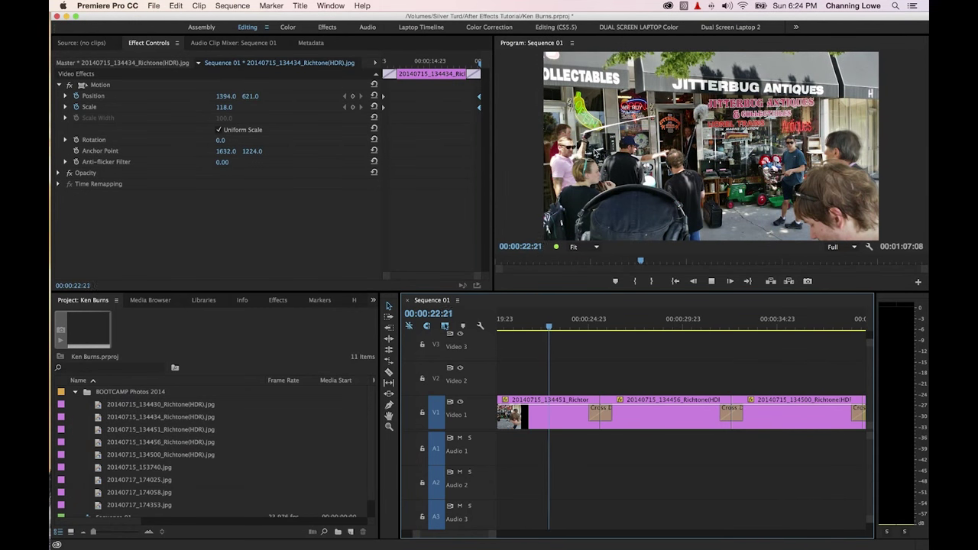
{"action": "key", "text": "space"}
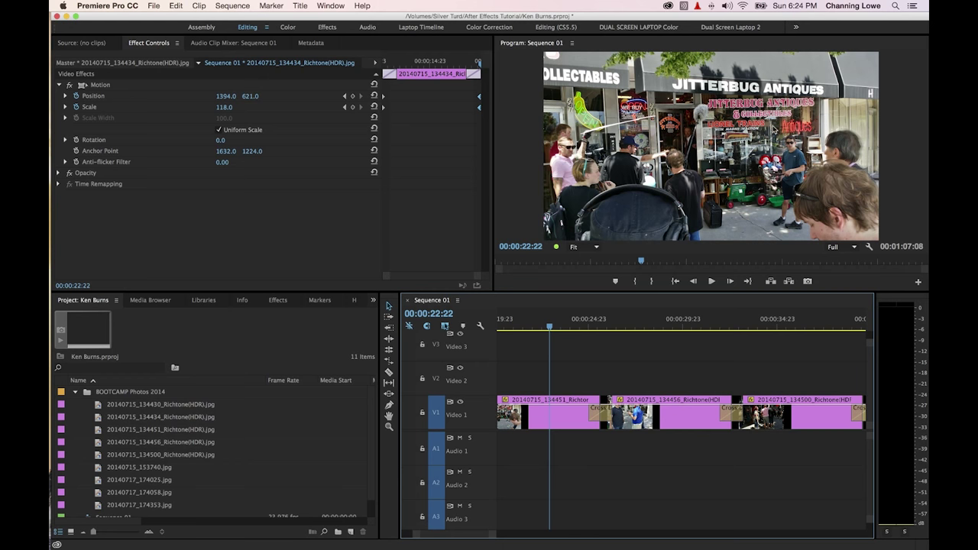
Select the third photo clip and set its Scale to 134 and Position to 2160, 483.
{"action": "left_click", "coordinate": [562, 413]}
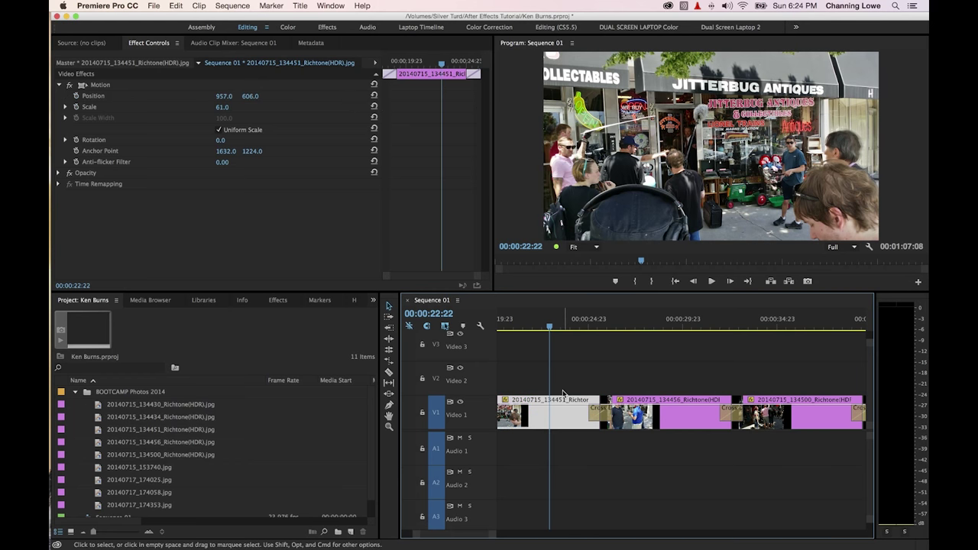
{"action": "left_click_drag", "start_coordinate": [221, 108], "coordinate": [233, 108]}
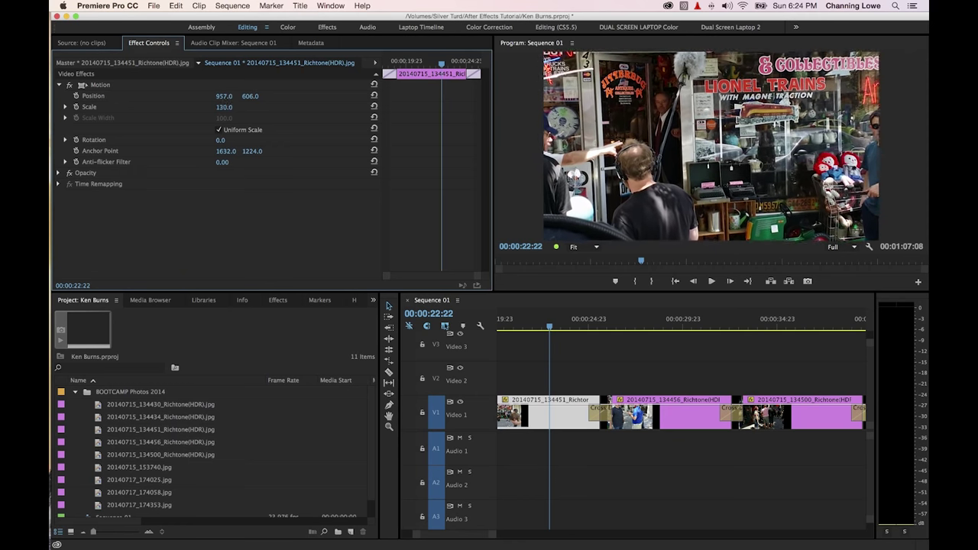
{"action": "left_click_drag", "start_coordinate": [224, 96], "coordinate": [390, 103]}
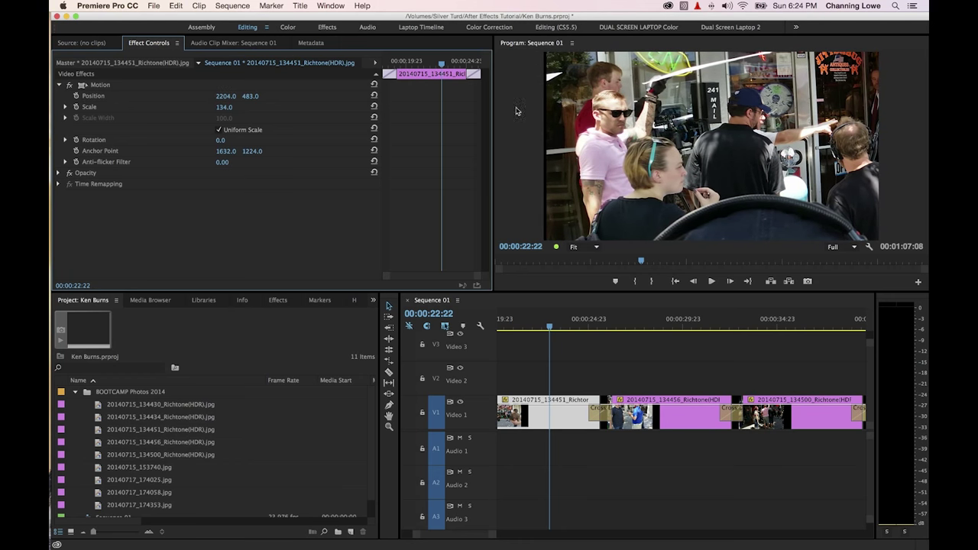
{"action": "left_click_drag", "start_coordinate": [230, 96], "coordinate": [214, 96]}
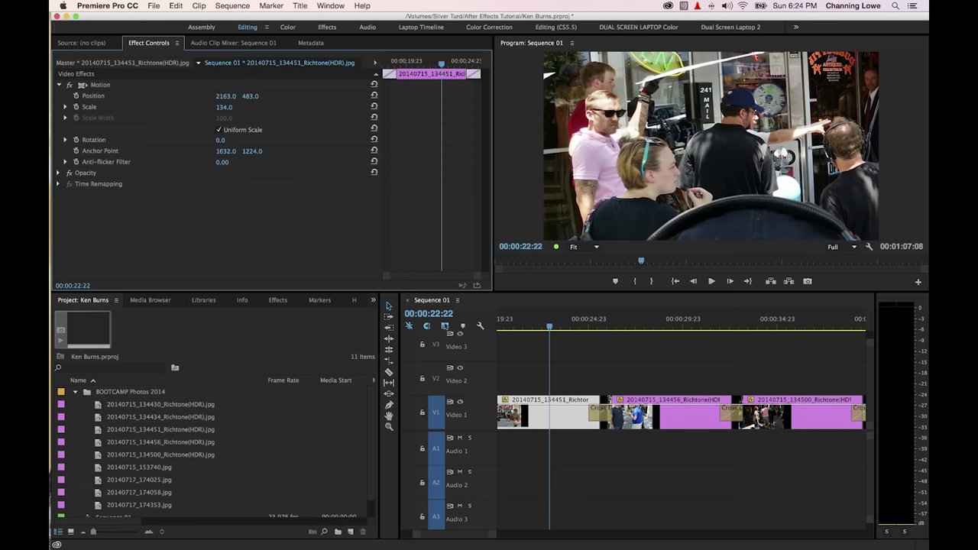
Play the third photo from its start, stop at 00:00:21:01, and turn on Position keyframing there.
{"action": "mouse_move", "coordinate": [507, 329]}
{"action": "left_mouse_down"}
{"action": "mouse_move", "coordinate": [530, 330]}
{"action": "mouse_move", "coordinate": [505, 330]}
{"action": "left_mouse_up"}
{"action": "key", "text": "space"}
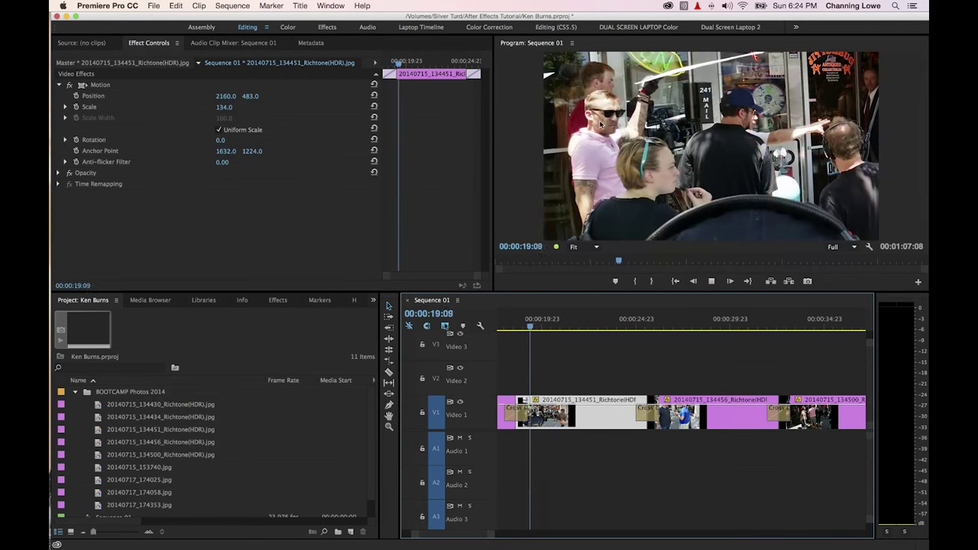
{"action": "key", "text": "space"}
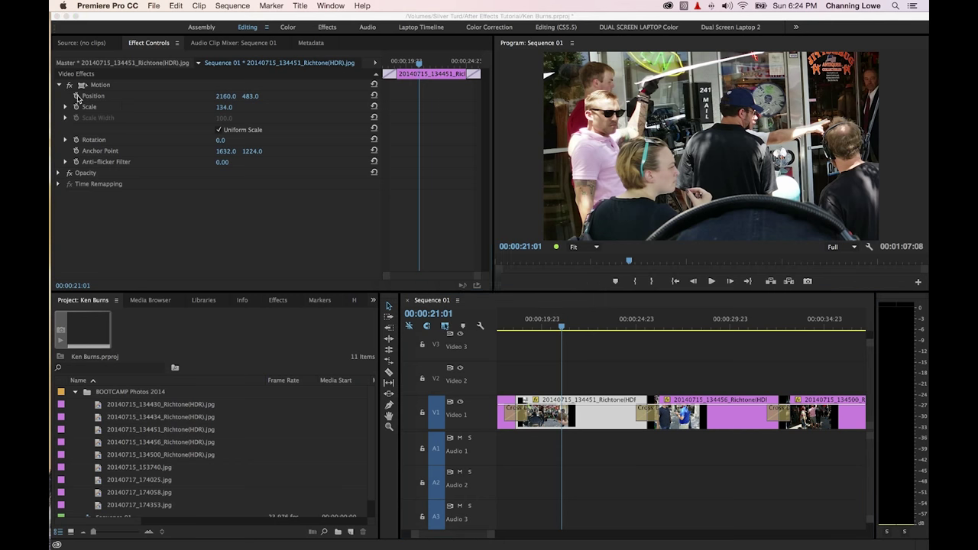
{"action": "left_click", "coordinate": [76, 95]}
Advance to 00:00:23:20 and set the third photo's Position to 294, 483 as the end keyframe of the pan.
{"action": "key", "text": "space"}
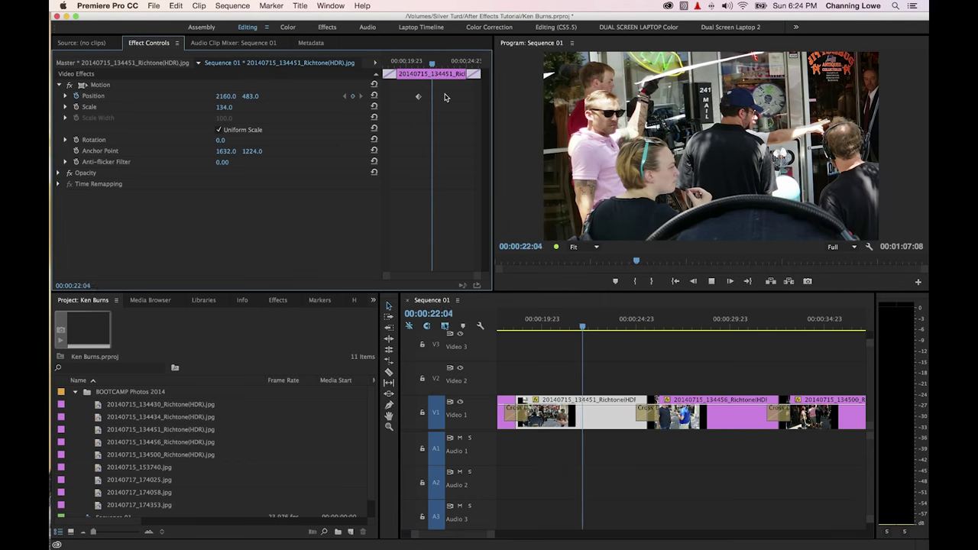
{"action": "key", "text": "space"}
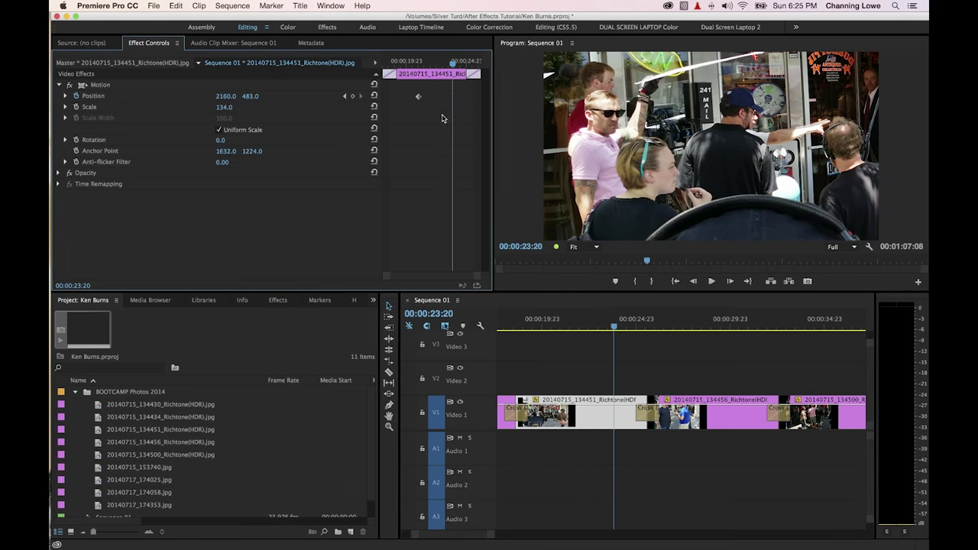
{"action": "left_click_drag", "start_coordinate": [226, 97], "coordinate": [475, 97]}
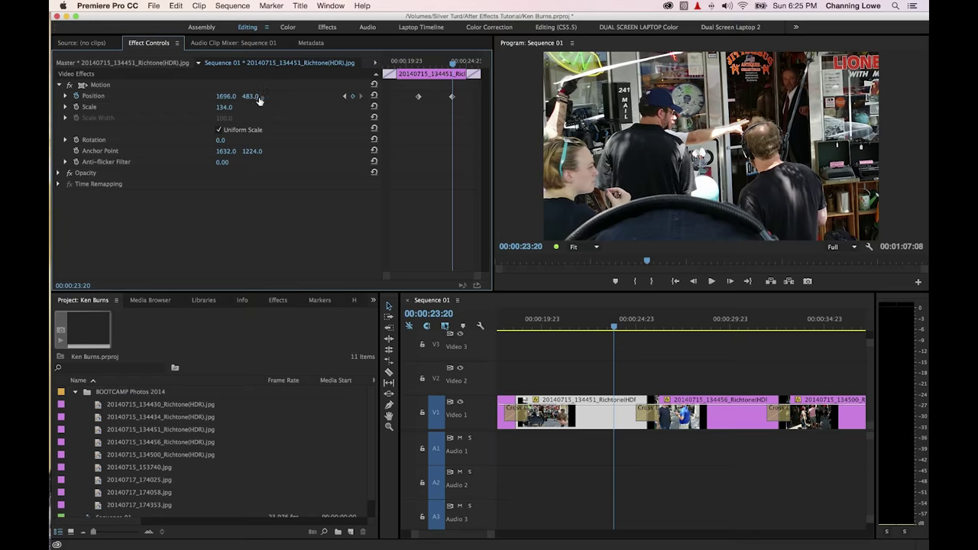
{"action": "mouse_move", "coordinate": [228, 99]}
{"action": "left_mouse_down"}
{"action": "mouse_move", "coordinate": [2, 100]}
{"action": "mouse_move", "coordinate": [230, 92]}
{"action": "left_mouse_up"}
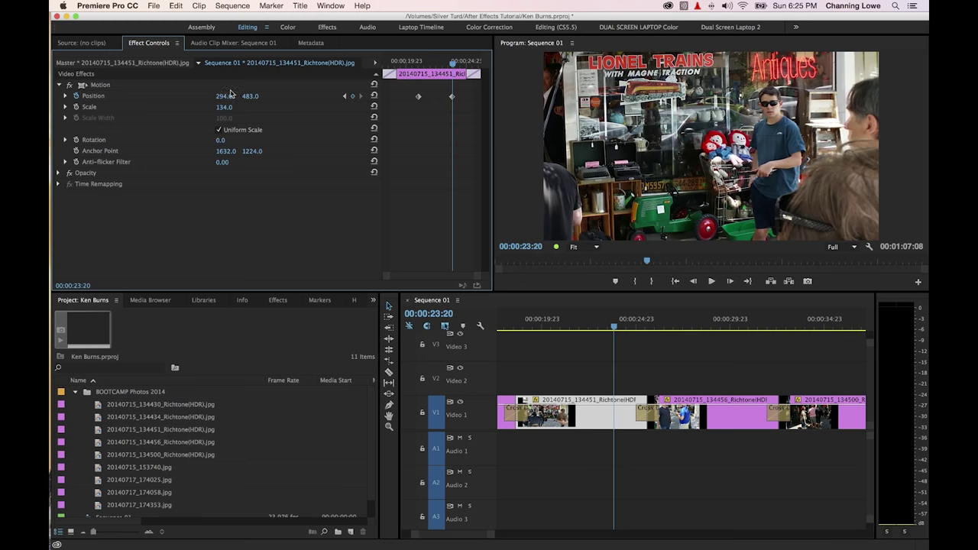
Go back and play the third photo's horizontal pan to check its speed.
{"action": "key", "text": "j"}
{"action": "key", "text": "j"}
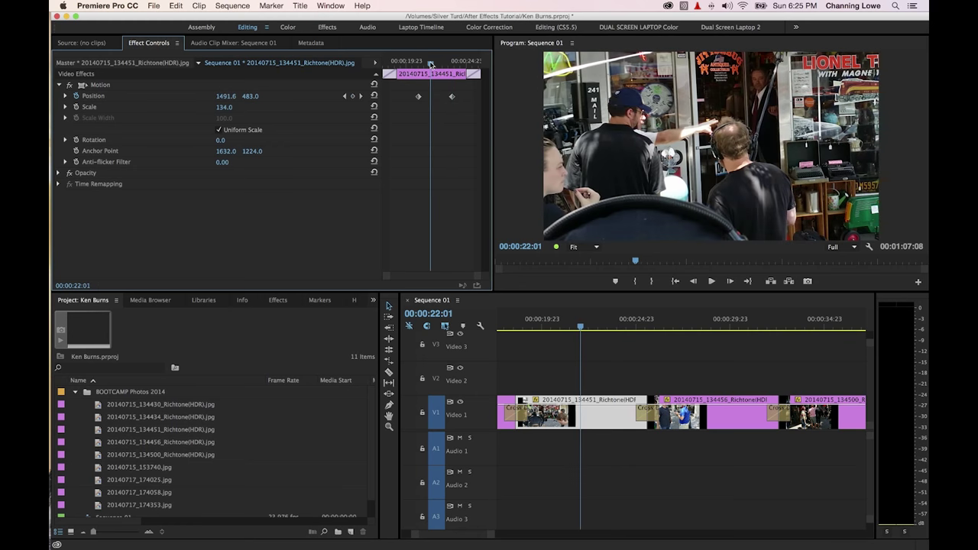
{"action": "key", "text": "l"}
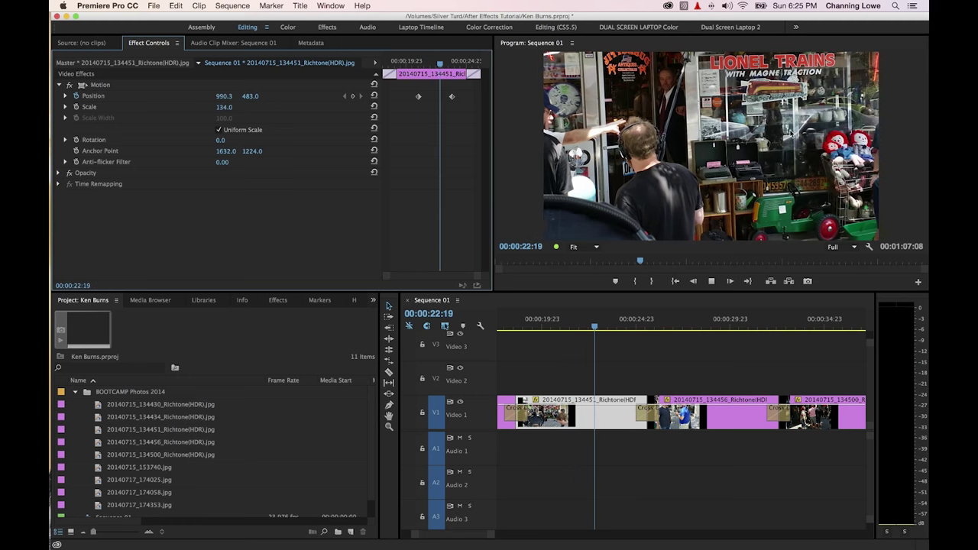
{"action": "key", "text": "k"}
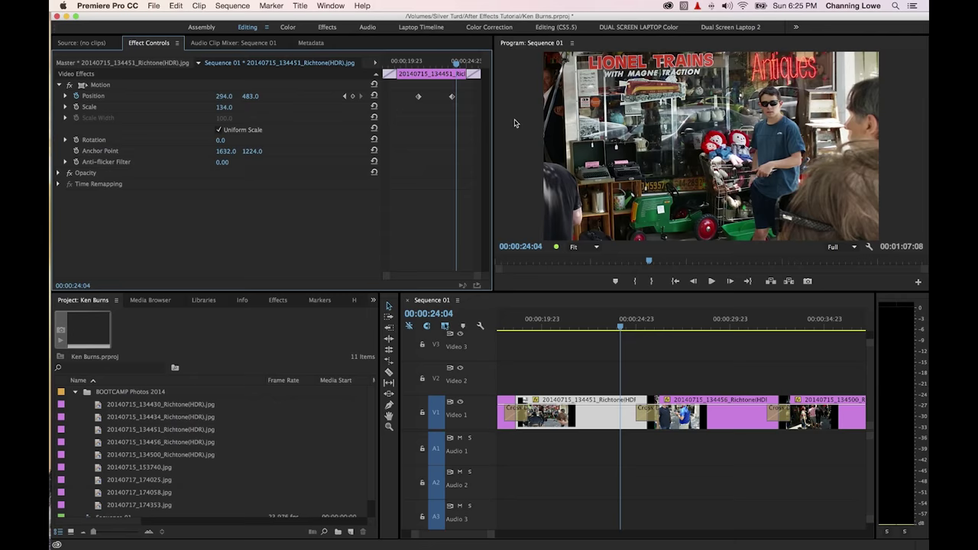
Ripple-trim the third photo clip's end out to about 00:00:30, shifting the following clips along.
{"action": "scroll", "coordinate": [673, 386], "scroll_direction": "left", "scroll_amount": 1}
{"action": "left_click", "coordinate": [657, 398]}
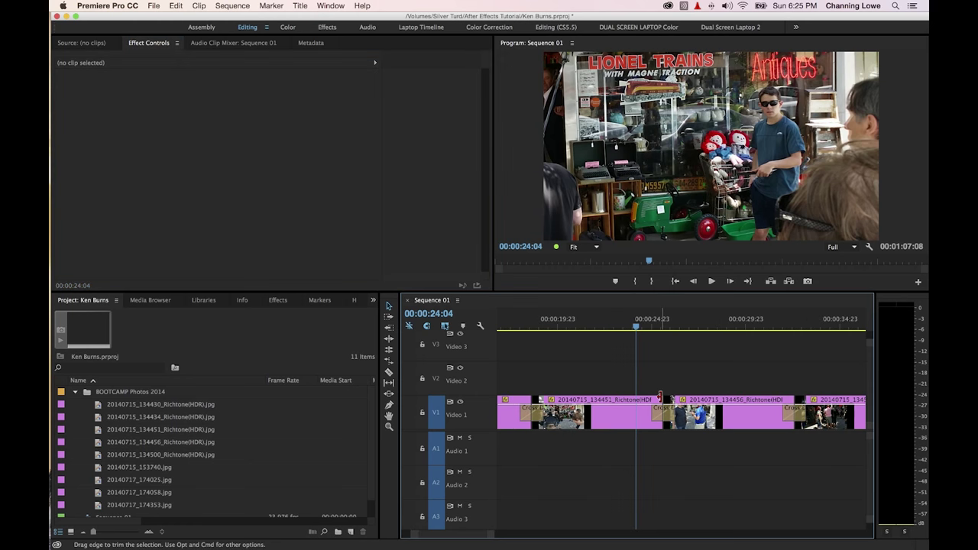
{"action": "key", "text": "b"}
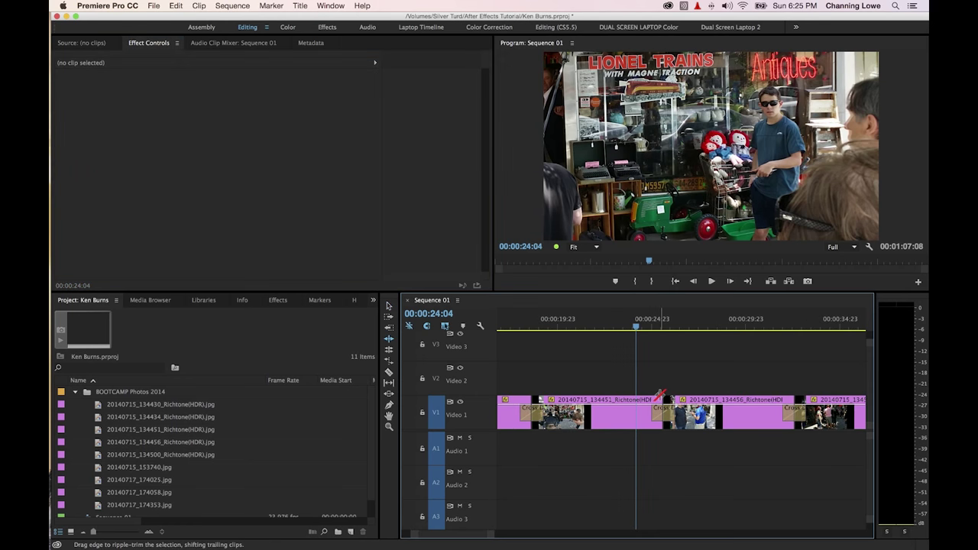
{"action": "left_click_drag", "start_coordinate": [660, 400], "coordinate": [752, 399]}
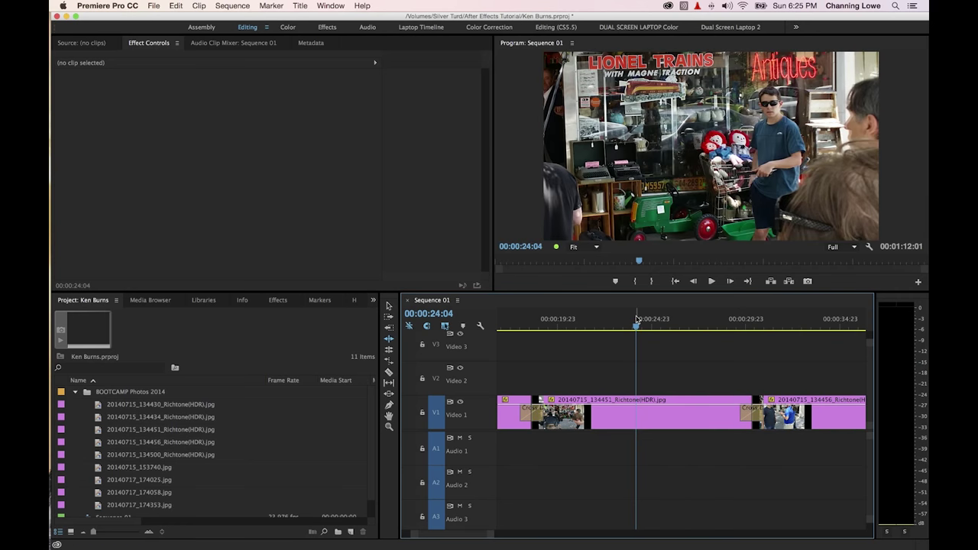
Select the lengthened third photo clip and move its second Position keyframe to about 00:00:27:15.
{"action": "left_click_drag", "start_coordinate": [636, 321], "coordinate": [607, 321]}
{"action": "left_click", "coordinate": [620, 409]}
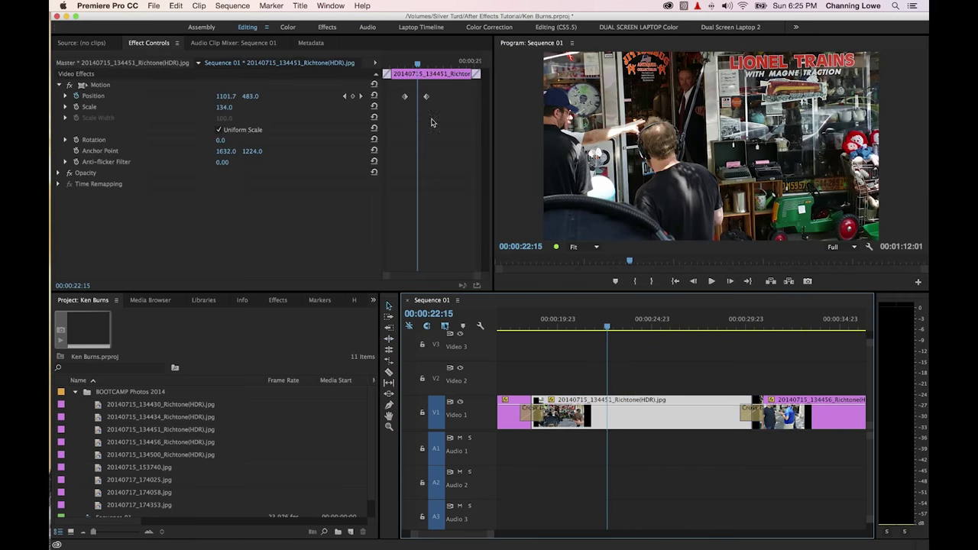
{"action": "key", "text": "grave"}
{"action": "left_click_drag", "start_coordinate": [564, 97], "coordinate": [755, 117]}
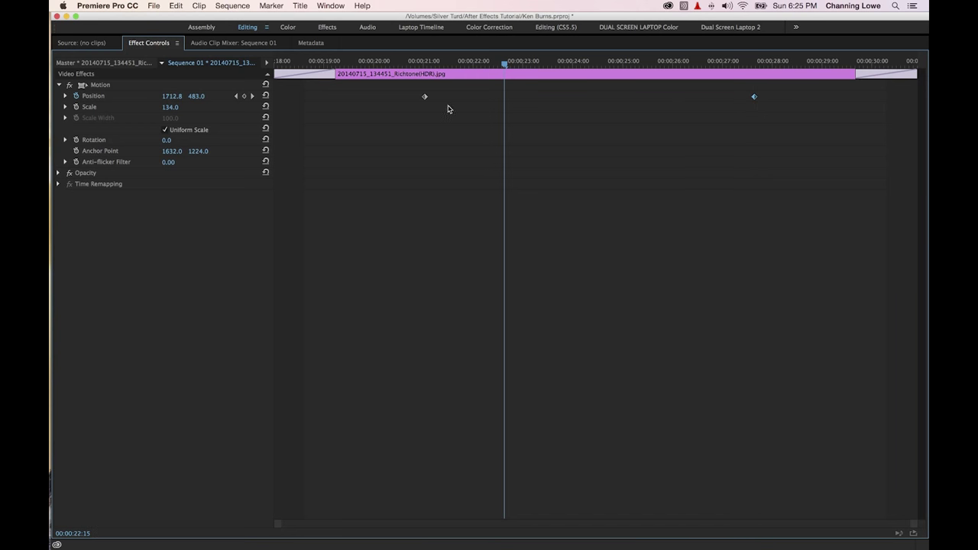
Apply Ease Out to the third photo's first Position keyframe and Ease In to its second.
{"action": "right_click", "coordinate": [425, 97]}
{"action": "mouse_move", "coordinate": [462, 196]}
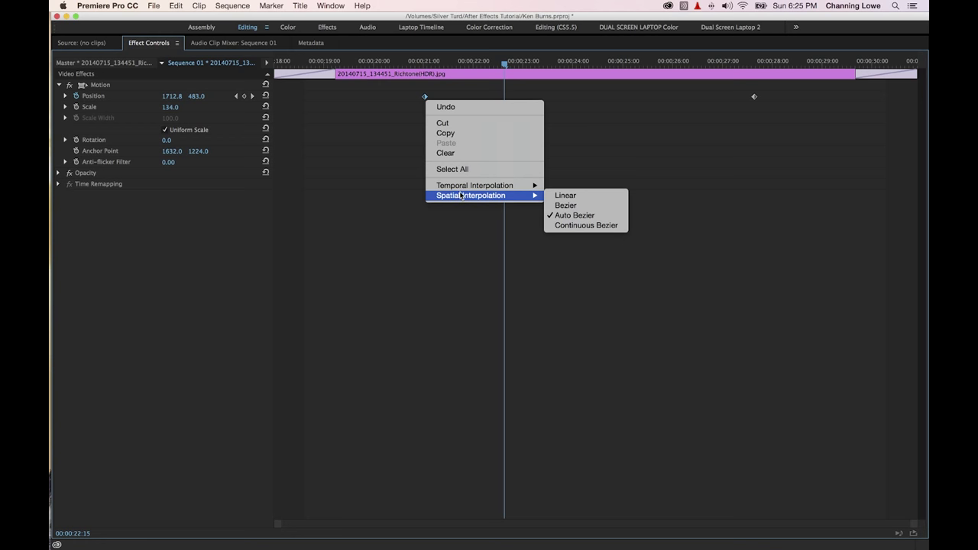
{"action": "left_click", "coordinate": [575, 251]}
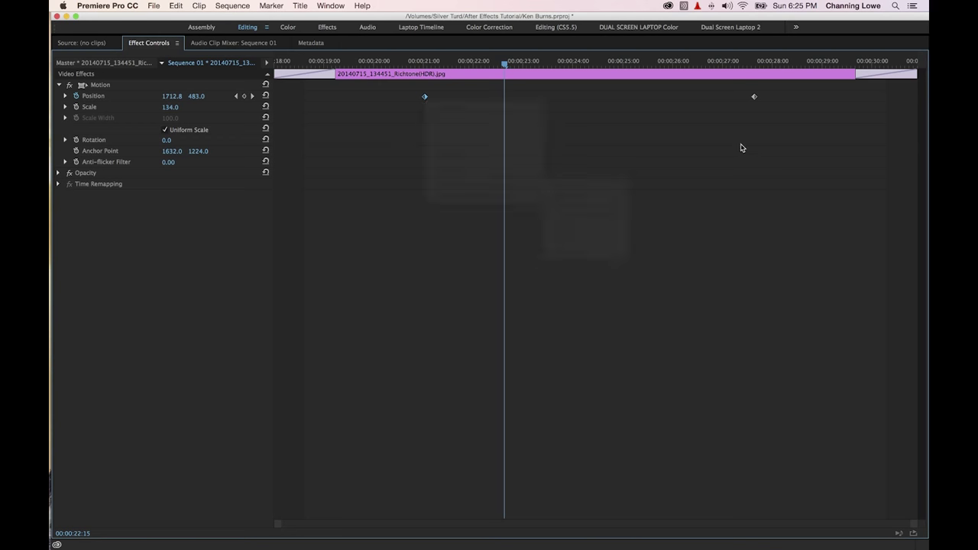
{"action": "right_click", "coordinate": [754, 97]}
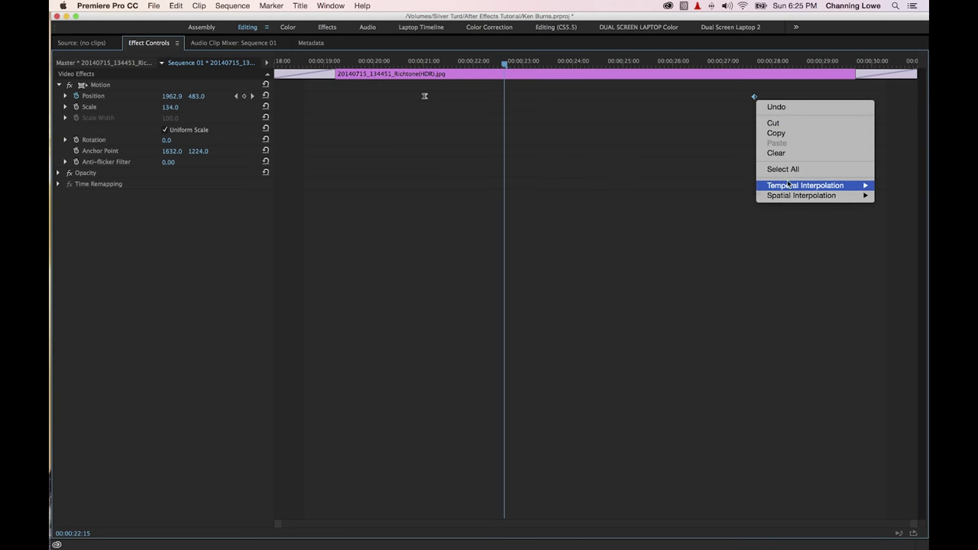
{"action": "mouse_move", "coordinate": [791, 188]}
{"action": "left_click", "coordinate": [726, 243]}
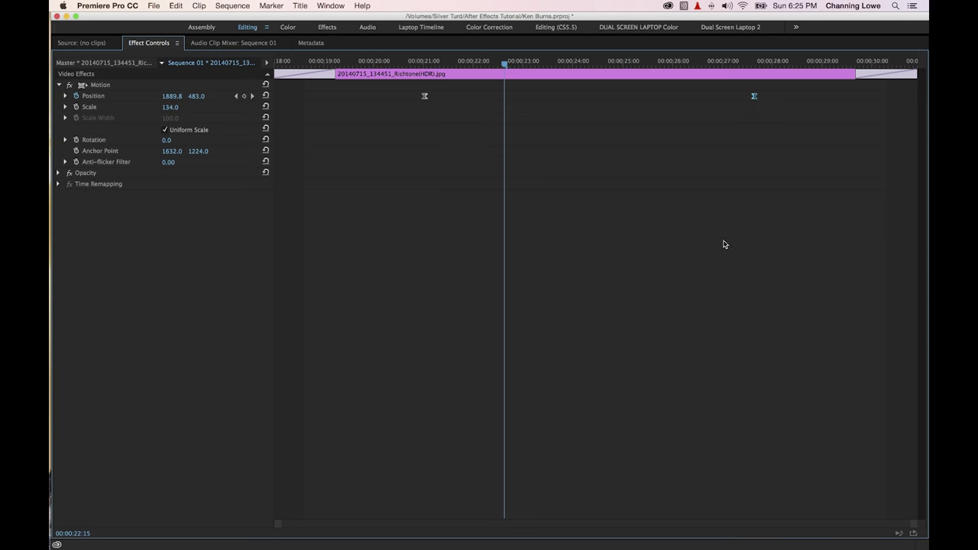
{"action": "key", "text": "grave"}
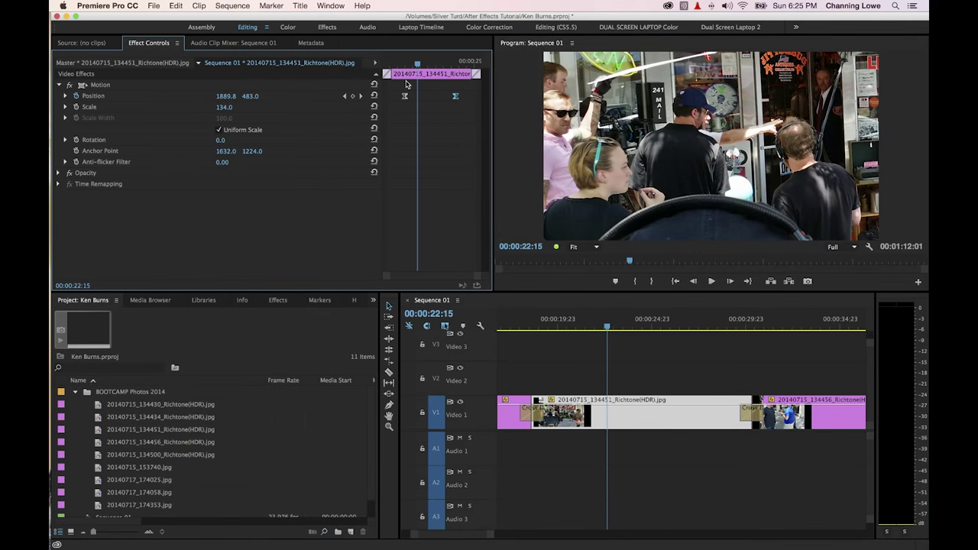
Play back the third photo from its start to check the slower, eased pan.
{"action": "left_click_drag", "start_coordinate": [408, 67], "coordinate": [389, 68]}
{"action": "key", "text": "space"}
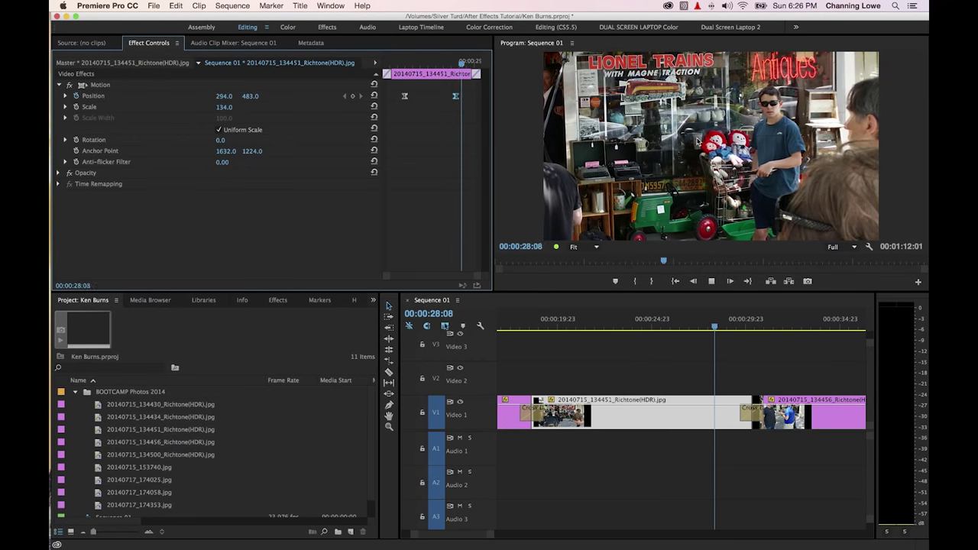
{"action": "left_click", "coordinate": [727, 327]}
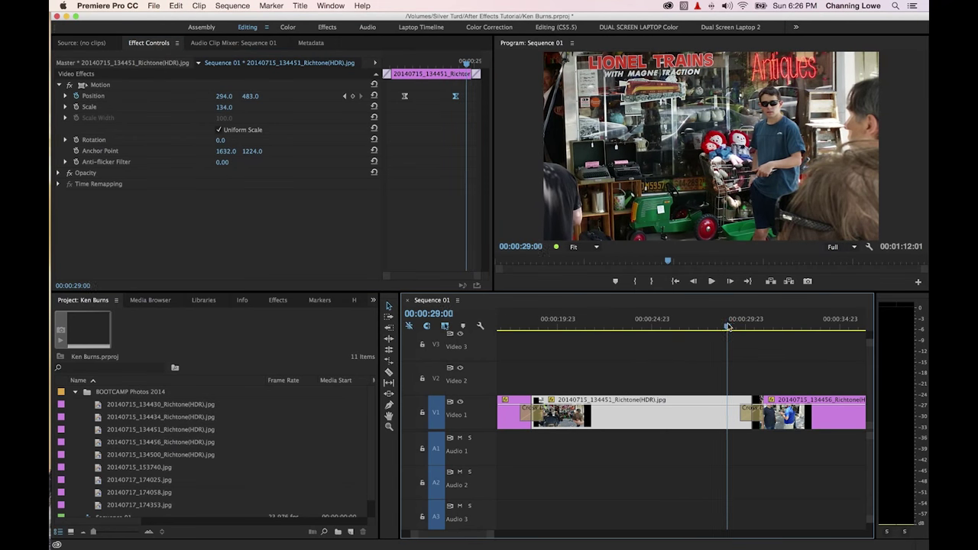
{"action": "left_click", "coordinate": [728, 324]}
{"action": "left_click", "coordinate": [721, 318]}
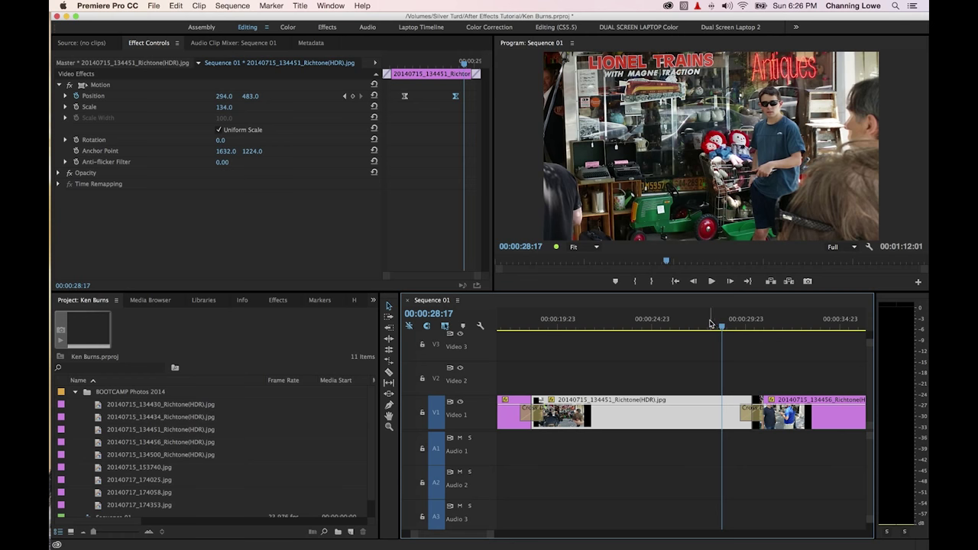
Select the second photo clip and copy its Position and Scale keyframes.
{"action": "scroll", "coordinate": [684, 348], "scroll_direction": "down", "scroll_amount": 2}
{"action": "left_click_drag", "start_coordinate": [659, 332], "coordinate": [575, 327]}
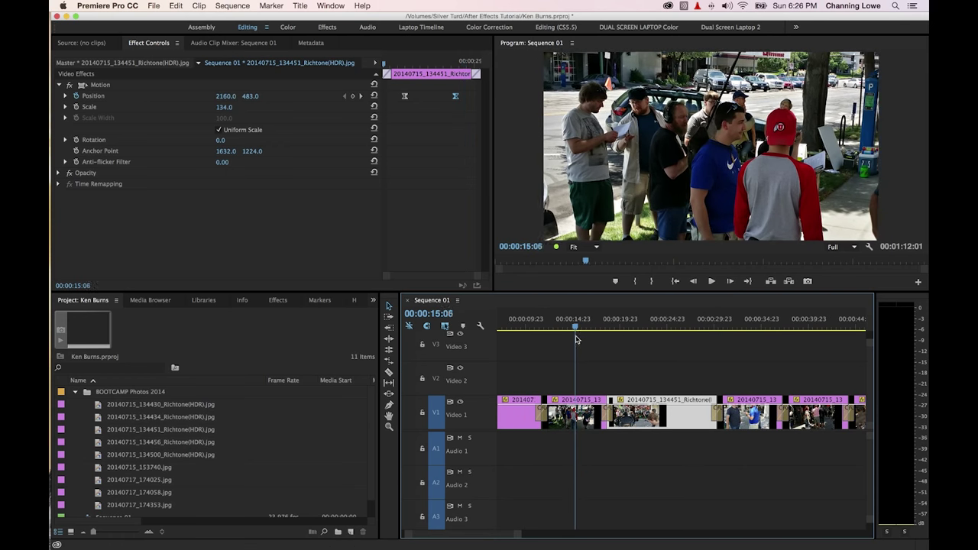
{"action": "left_click", "coordinate": [572, 406]}
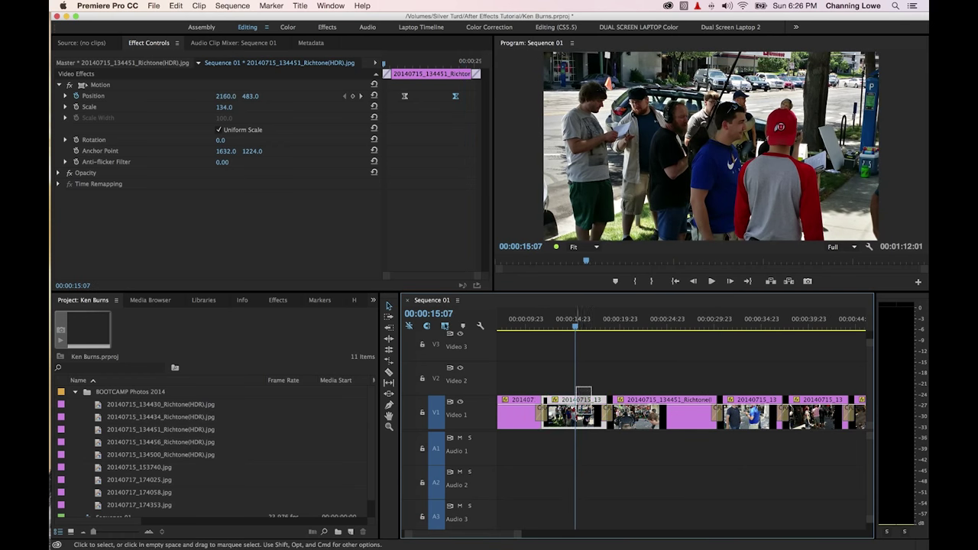
{"action": "key", "text": "grave"}
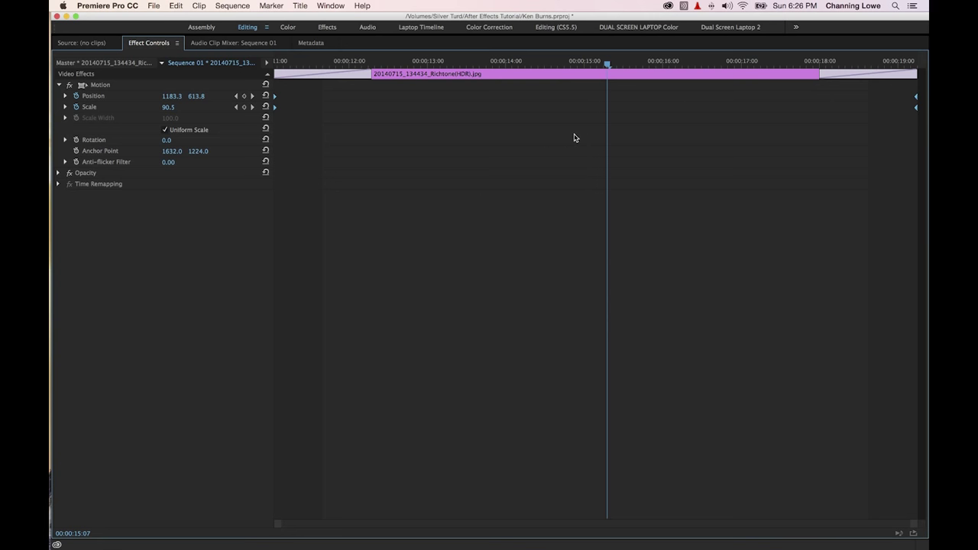
{"action": "key", "text": "super+Tab"}
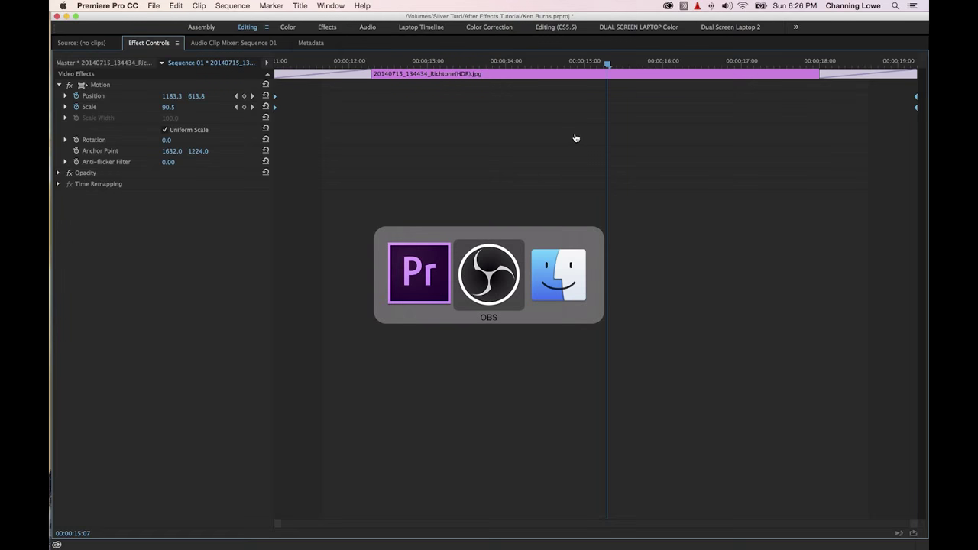
{"action": "key", "text": "grave"}
Paste the copied Position and Scale keyframes onto the fifth photo clip, starting at its first frame, 00:00:36:15.
{"action": "left_click", "coordinate": [818, 320]}
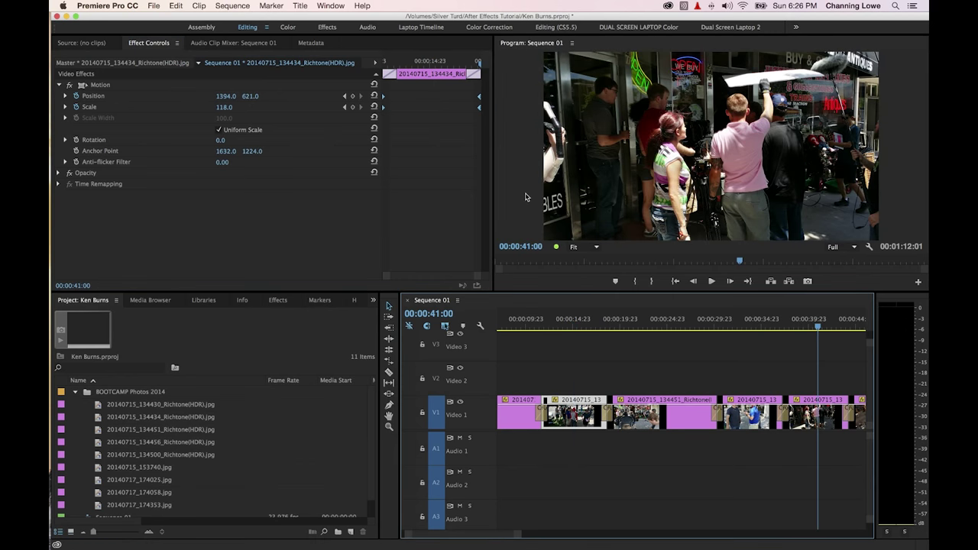
{"action": "left_click", "coordinate": [816, 409]}
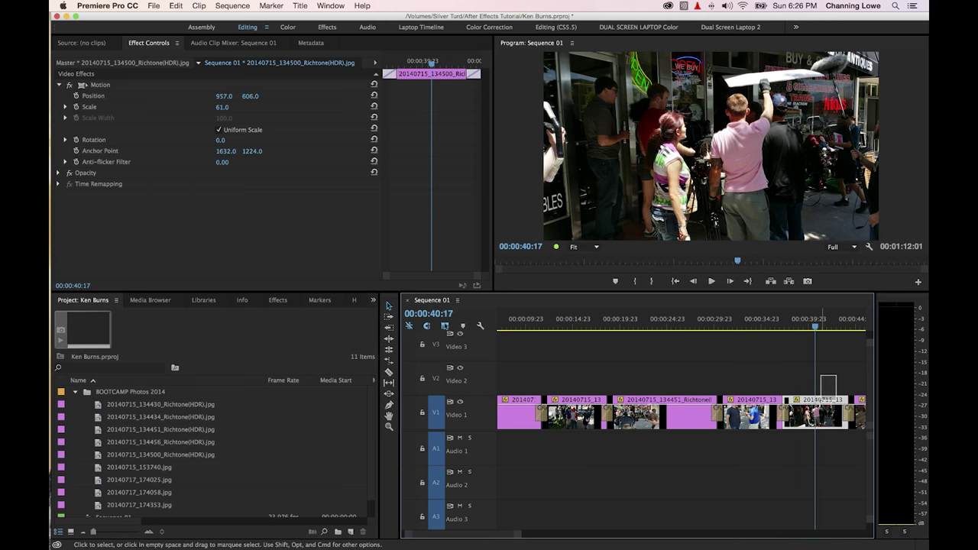
{"action": "key", "text": "grave"}
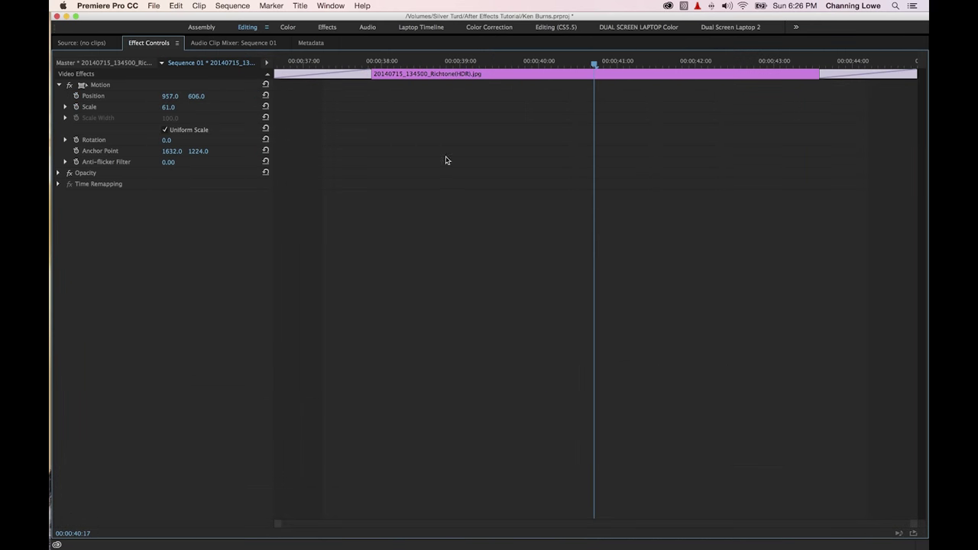
{"action": "left_click_drag", "start_coordinate": [447, 61], "coordinate": [260, 66]}
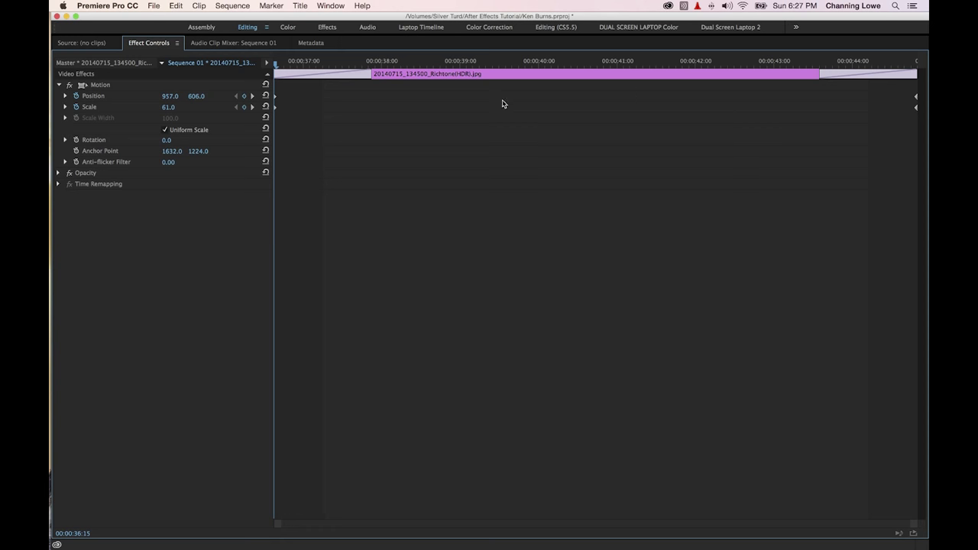
{"action": "key", "text": "grave"}
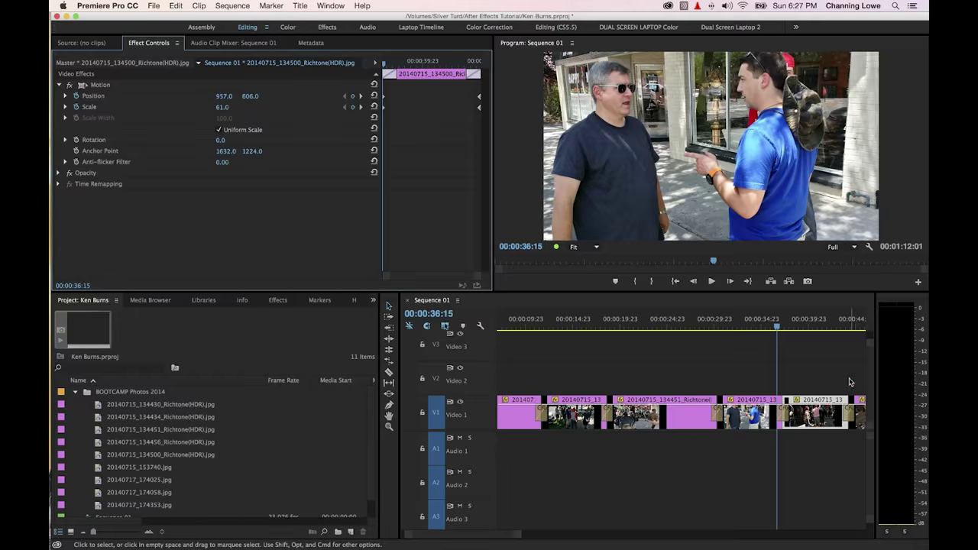
Play back the fifth photo from its start to check the pasted zoom move.
{"action": "key", "text": "space"}
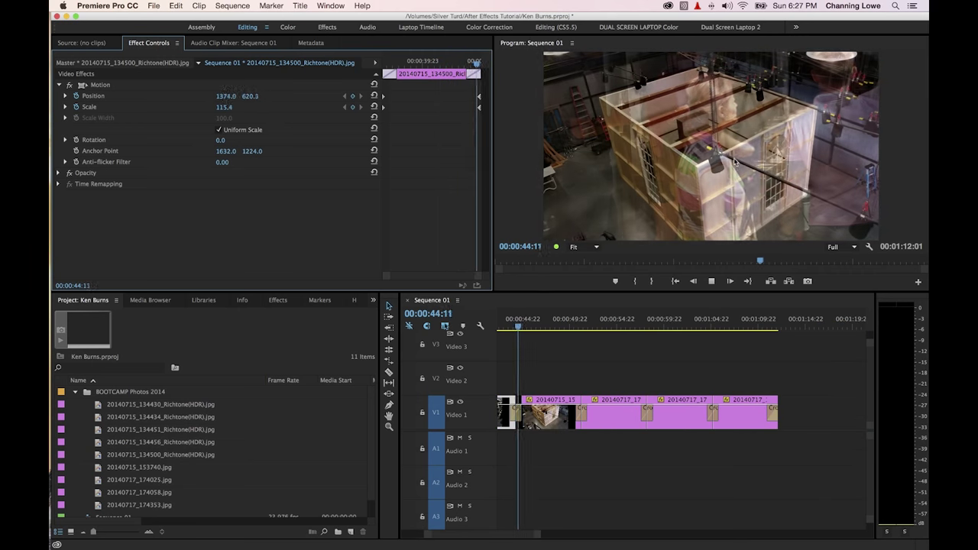
{"action": "key", "text": "space"}
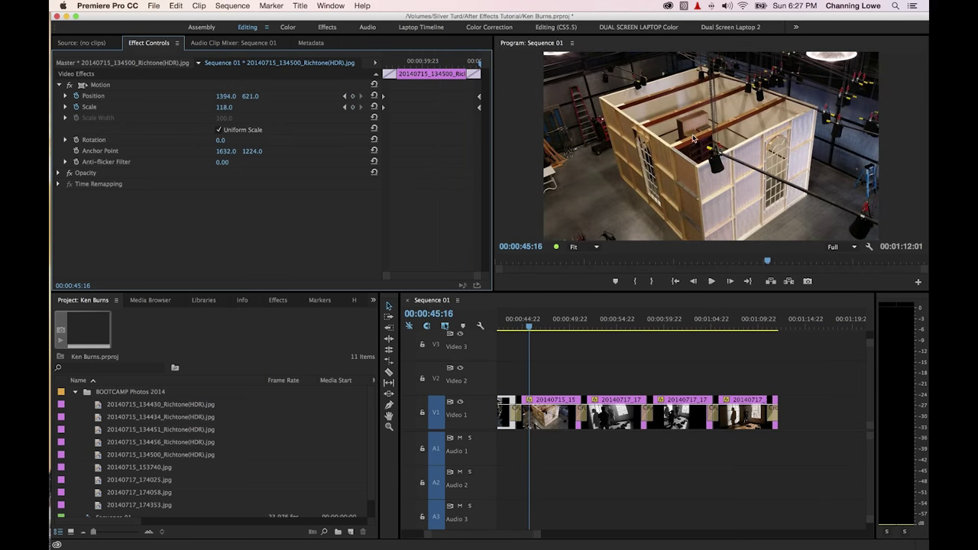
{"action": "key", "text": "Up"}
{"action": "key", "text": "Up"}
{"action": "key", "text": "Up"}
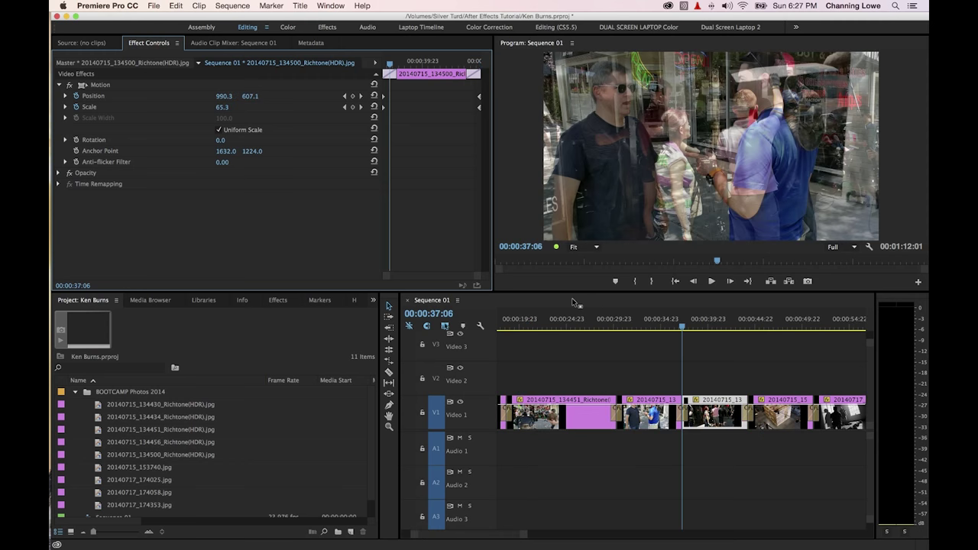
Play the slideshow enlarged from the beginning of the sequence through to the fifth photo.
{"action": "key", "text": "Home"}
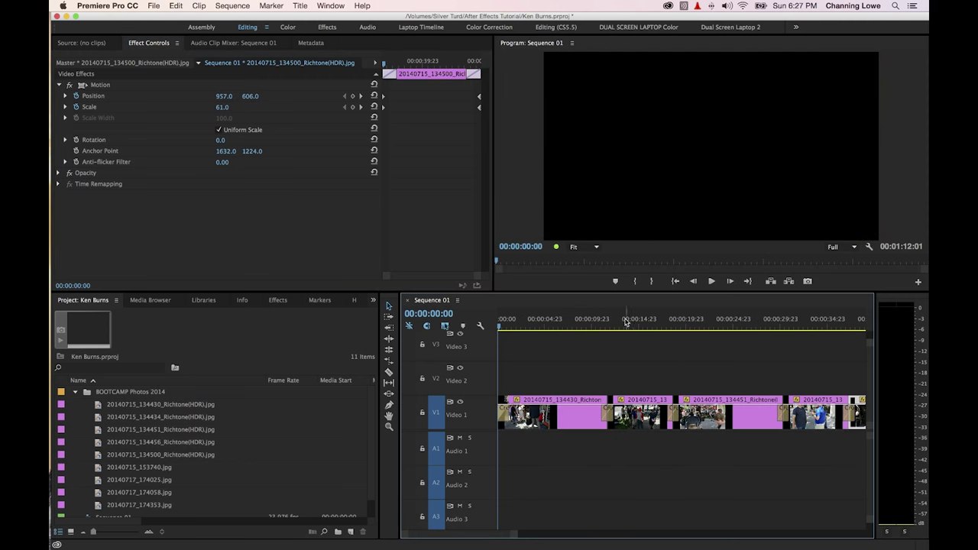
{"action": "key", "text": "space"}
{"action": "key", "text": "space"}
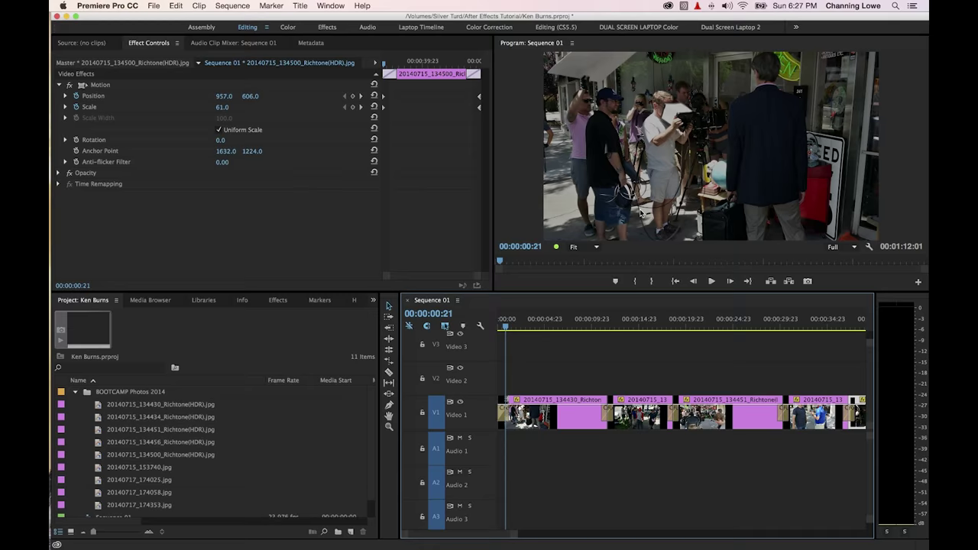
{"action": "key", "text": "Home"}
{"action": "key", "text": "grave"}
{"action": "key", "text": "space"}
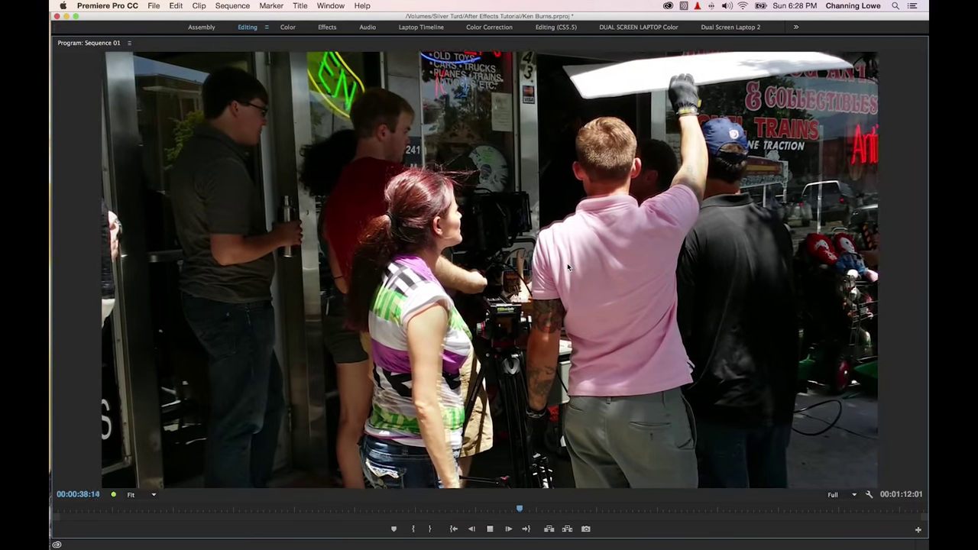
{"action": "key", "text": "space"}
{"action": "key", "text": "grave"}
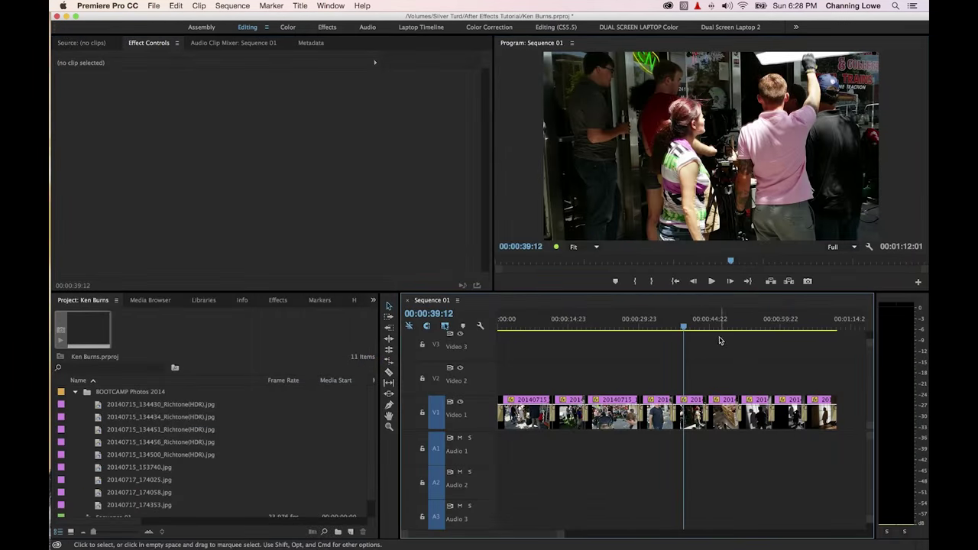
Paste the copied Position and Scale keyframes onto the fourth photo clip, starting at its first frame, 00:00:29:16.
{"action": "left_click_drag", "start_coordinate": [701, 327], "coordinate": [657, 327]}
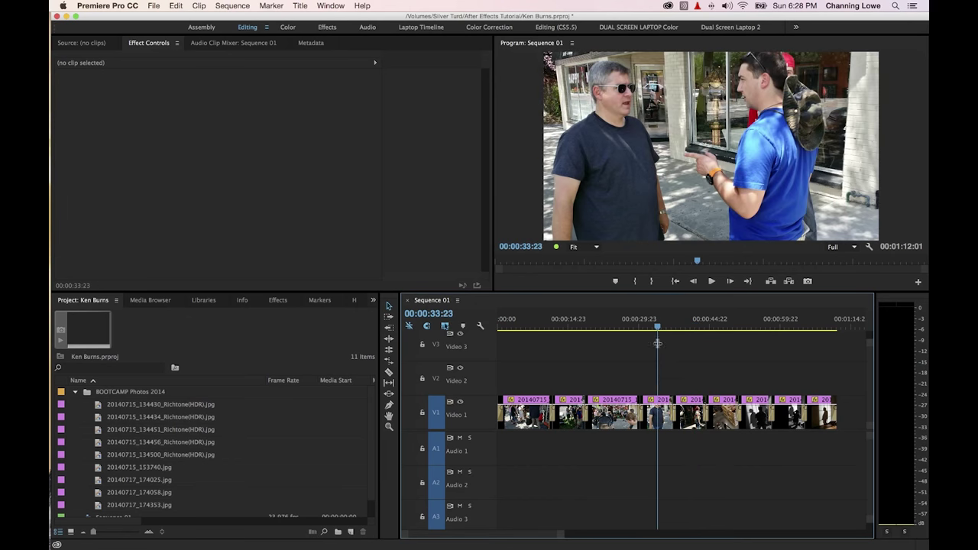
{"action": "left_click", "coordinate": [658, 420]}
{"action": "key", "text": "grave"}
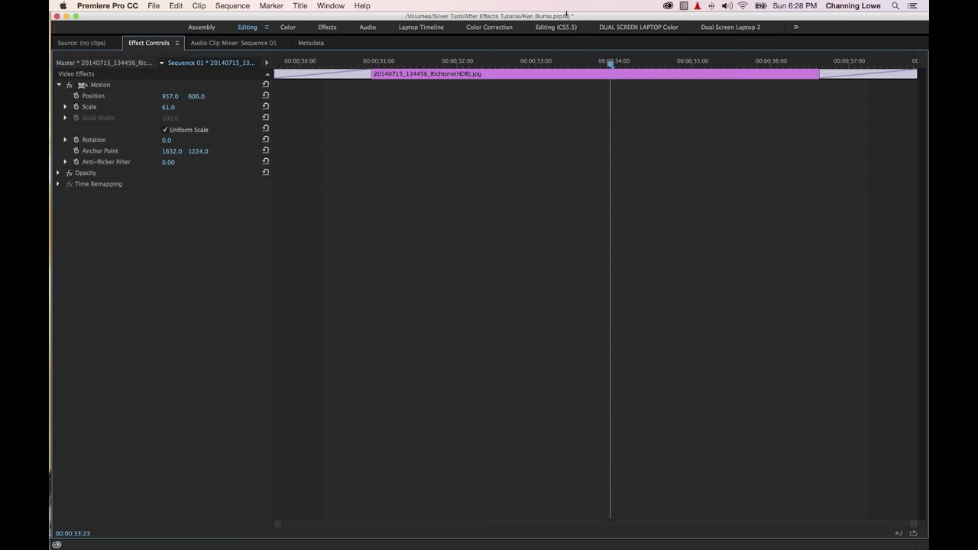
{"action": "left_click_drag", "start_coordinate": [514, 64], "coordinate": [250, 61]}
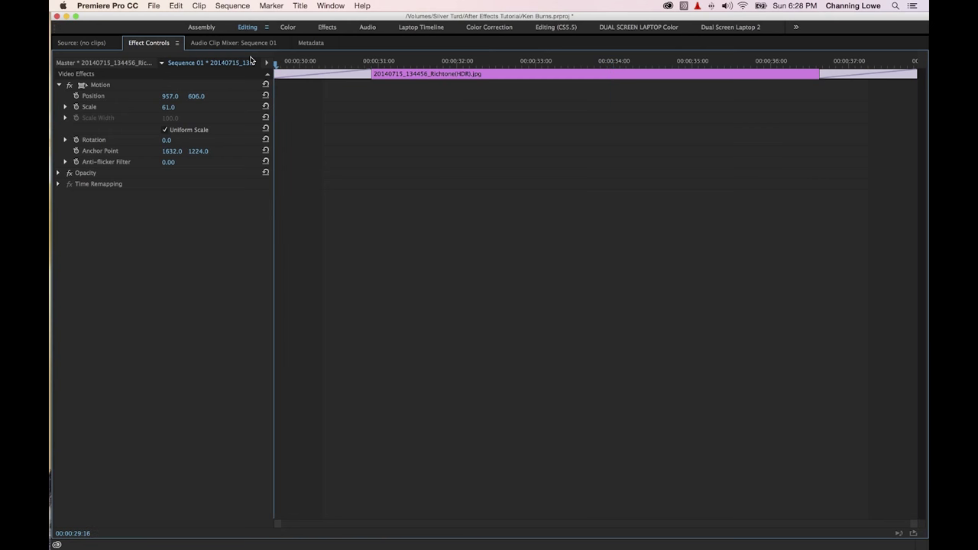
{"action": "key", "text": "grave"}
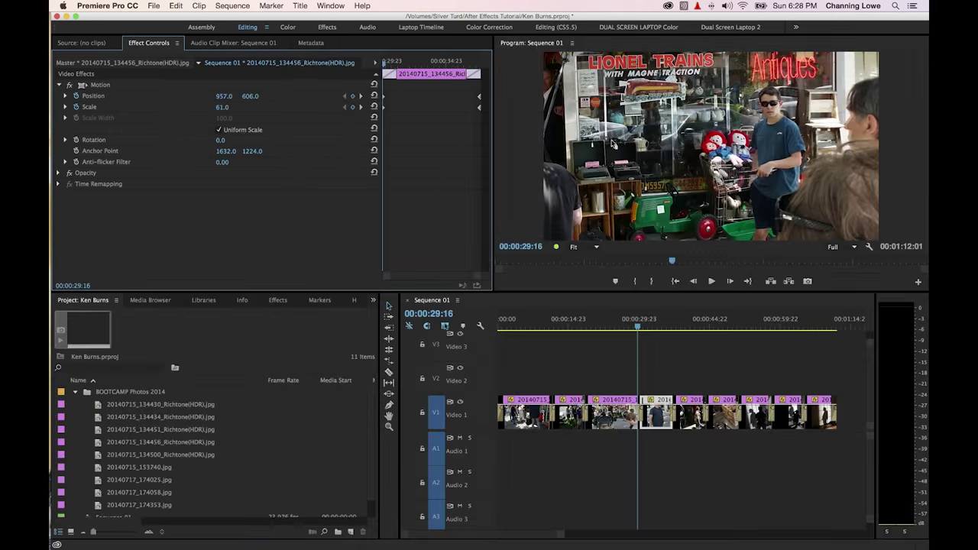
Play back the fourth photo enlarged from just before its opening dissolve to check the framing of the zoom.
{"action": "left_click_drag", "start_coordinate": [644, 331], "coordinate": [632, 331]}
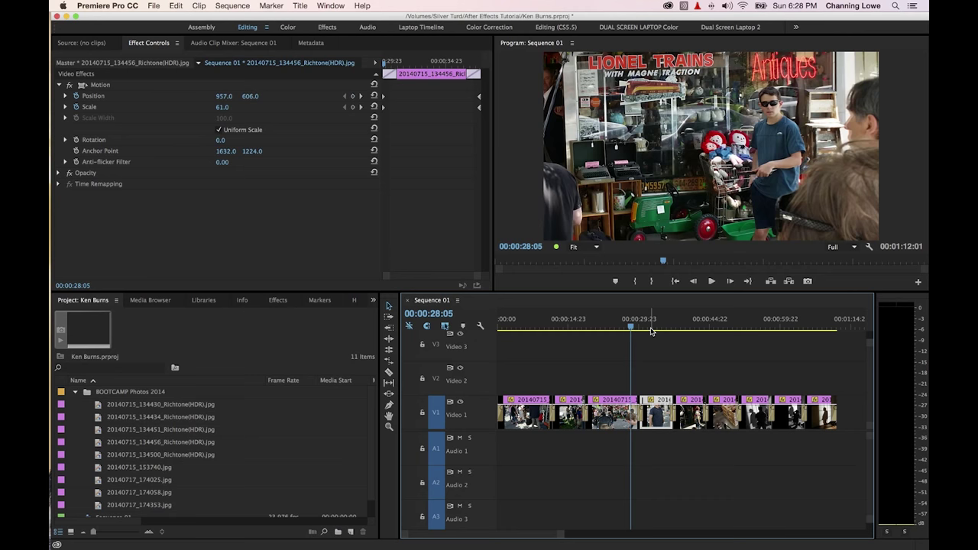
{"action": "key", "text": "space"}
{"action": "key", "text": "grave"}
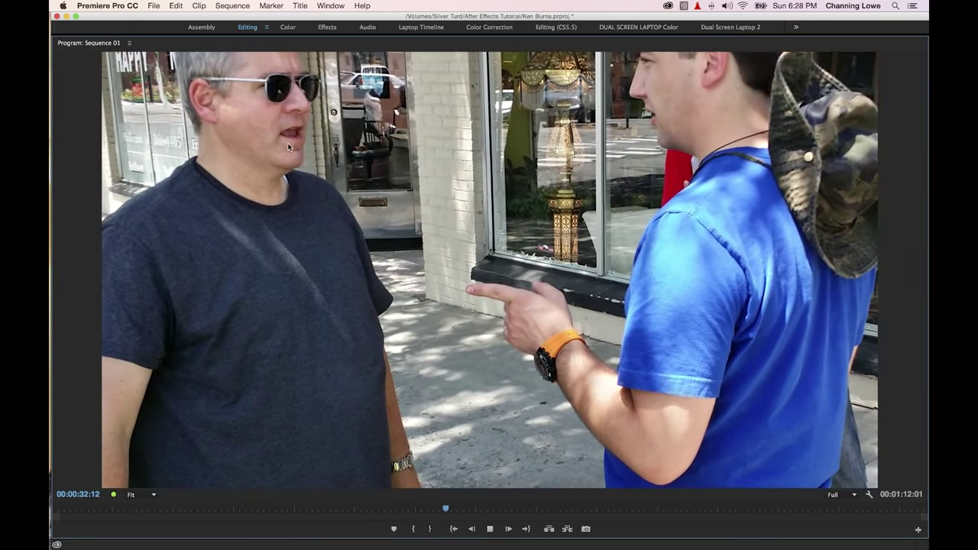
{"action": "key", "text": "space"}
{"action": "key", "text": "grave"}
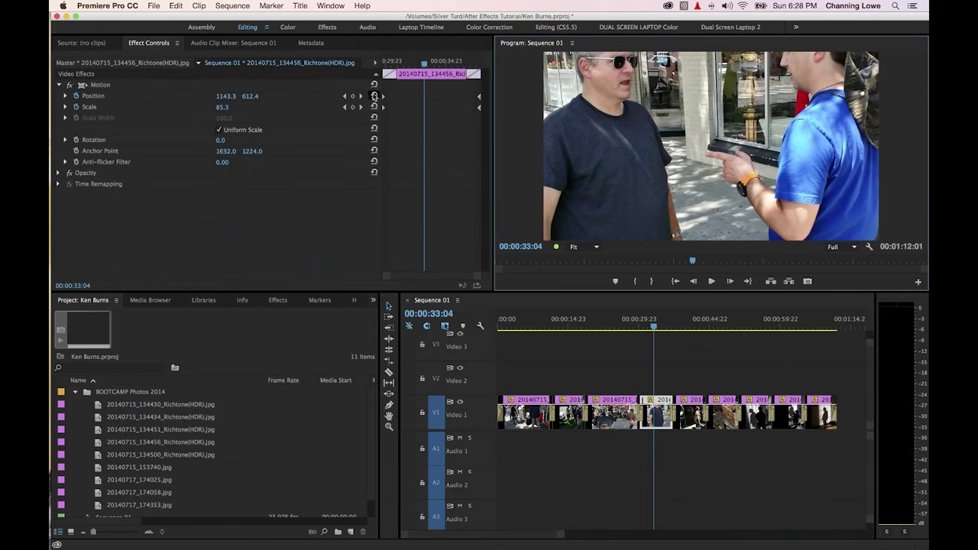
Move the fourth photo's end Position and Scale keyframes earlier, clear of the dissolve, and park the playhead on them at 00:00:34:14.
{"action": "key", "text": "Down"}
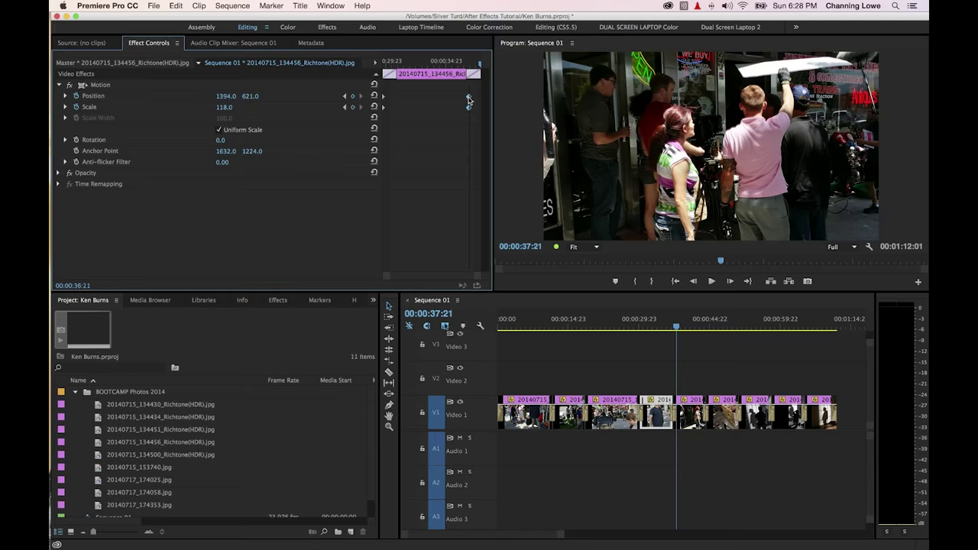
{"action": "left_click_drag", "start_coordinate": [470, 99], "coordinate": [436, 100]}
{"action": "left_click", "coordinate": [345, 97]}
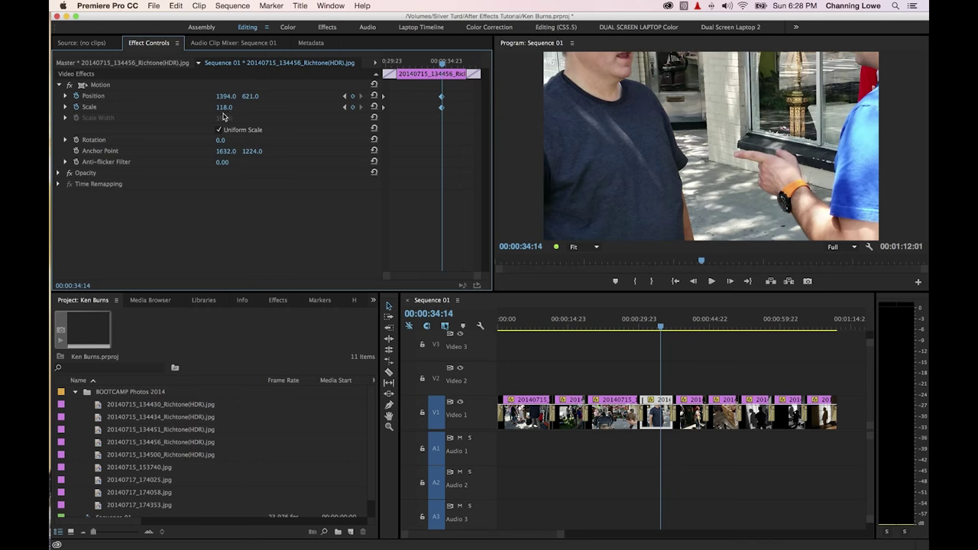
Set the fourth photo's end Position keyframe to 1813.0, 1091.0 and move both end keyframes back to the clip's end.
{"action": "left_click_drag", "start_coordinate": [228, 97], "coordinate": [306, 97]}
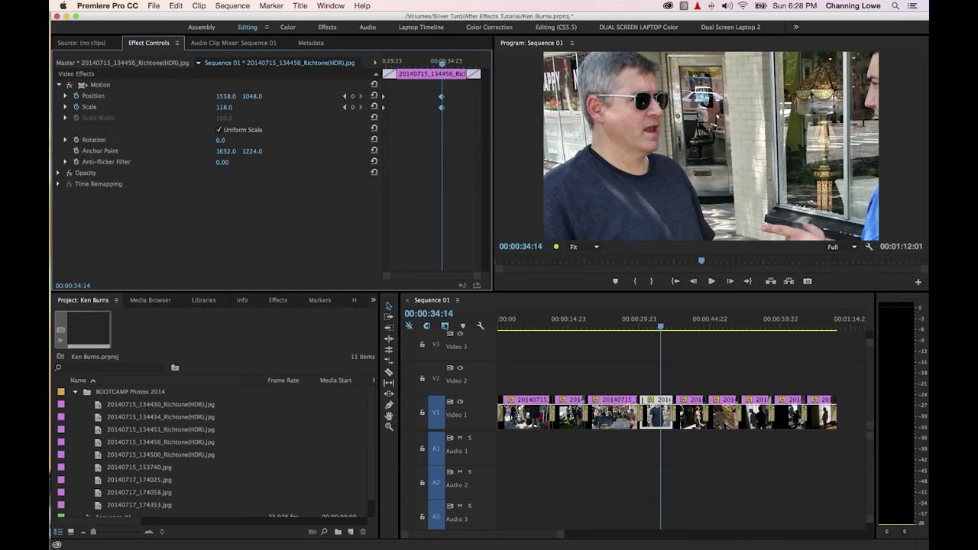
{"action": "left_click_drag", "start_coordinate": [237, 96], "coordinate": [275, 96]}
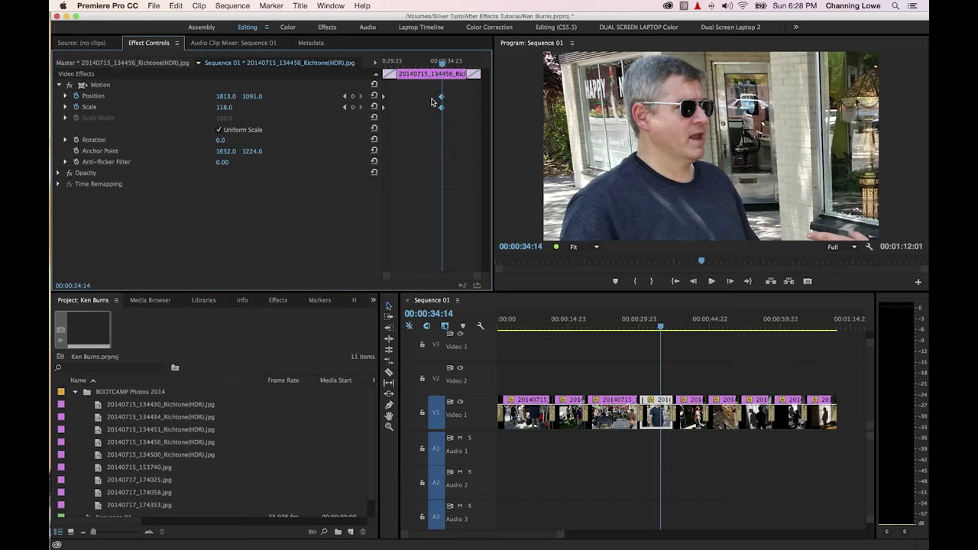
{"action": "left_click_drag", "start_coordinate": [441, 101], "coordinate": [484, 102]}
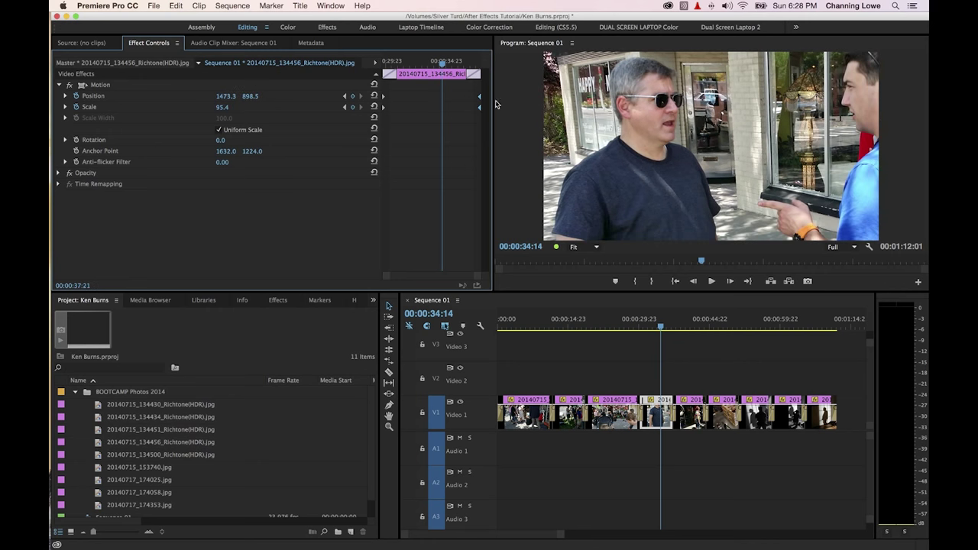
Play the transition from the third photo into the fourth enlarged to check the reframed zoom on the man's face.
{"action": "key", "text": "j"}
{"action": "key", "text": "j"}
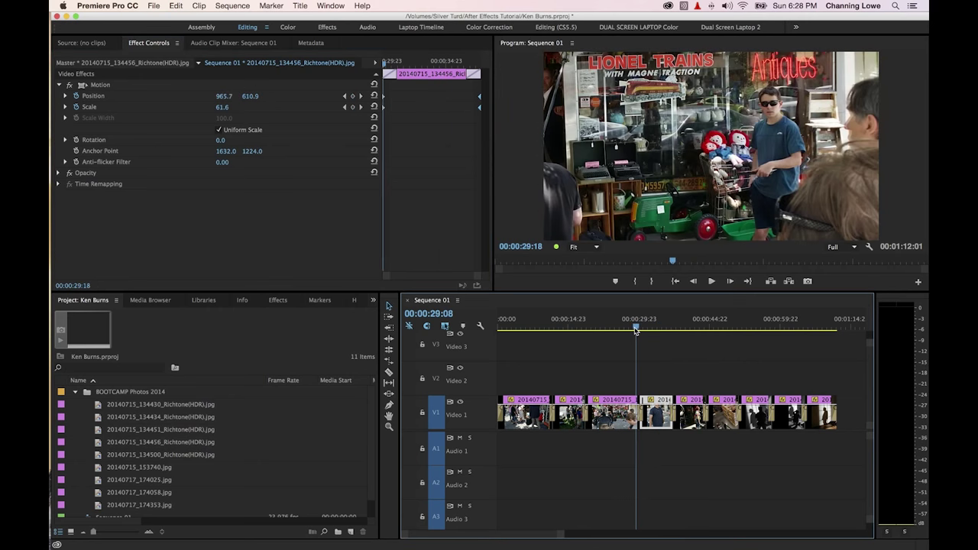
{"action": "key", "text": "grave"}
{"action": "key", "text": "space"}
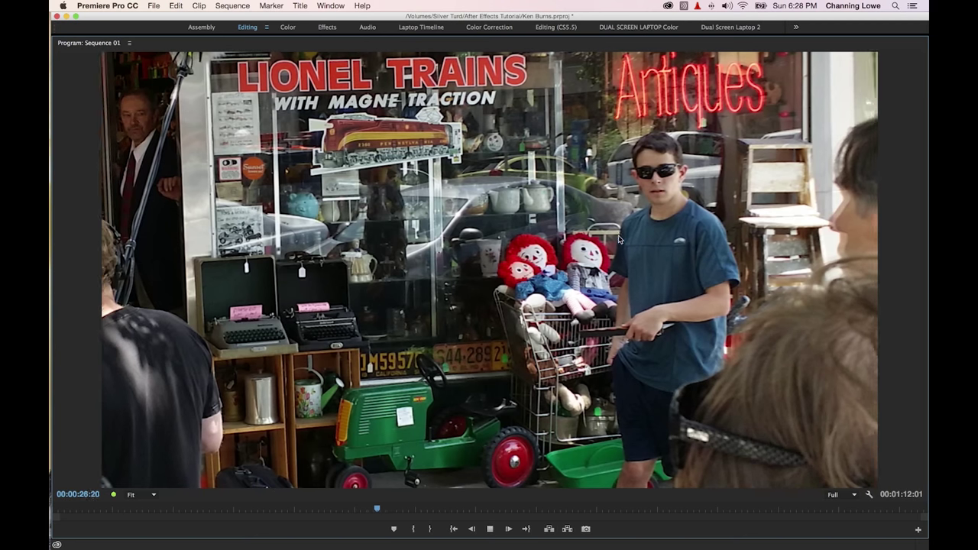